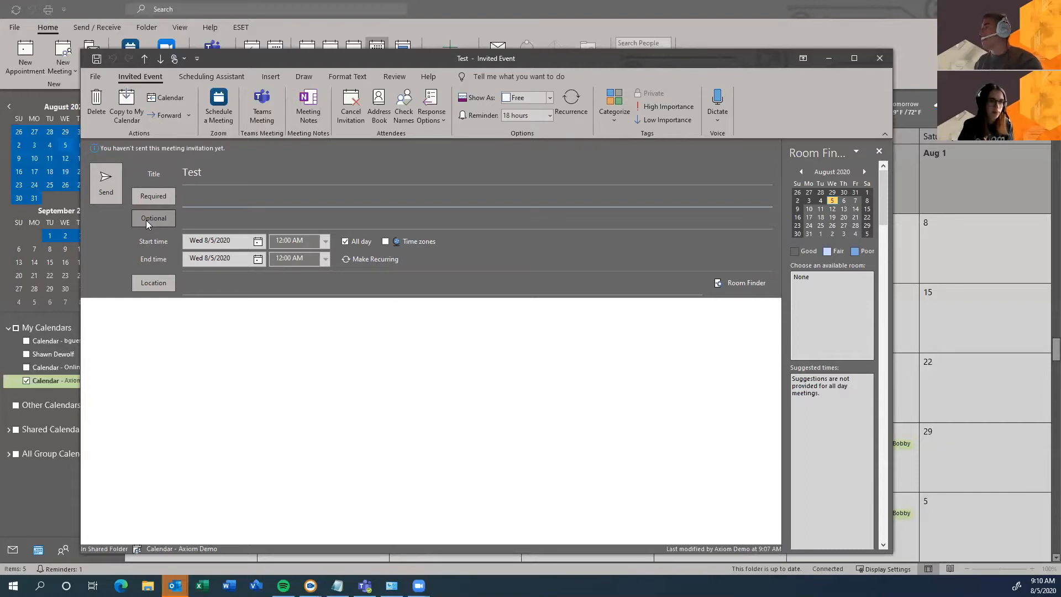
# - Review the suggested required attendees and the Show As availability options of the Test invitation
pyautogui.click(208, 199)
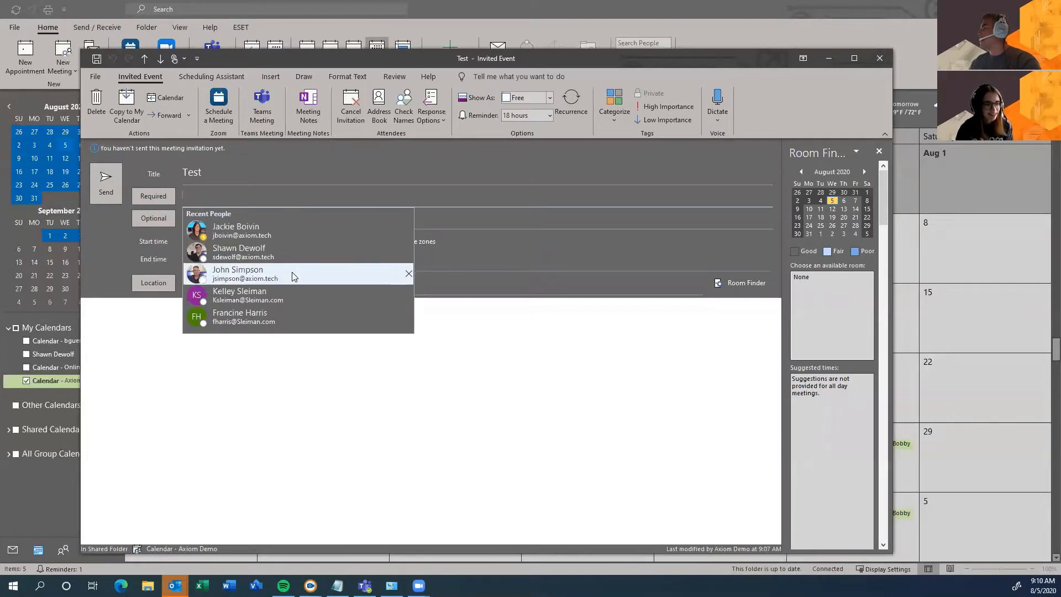
pyautogui.click(523, 195)
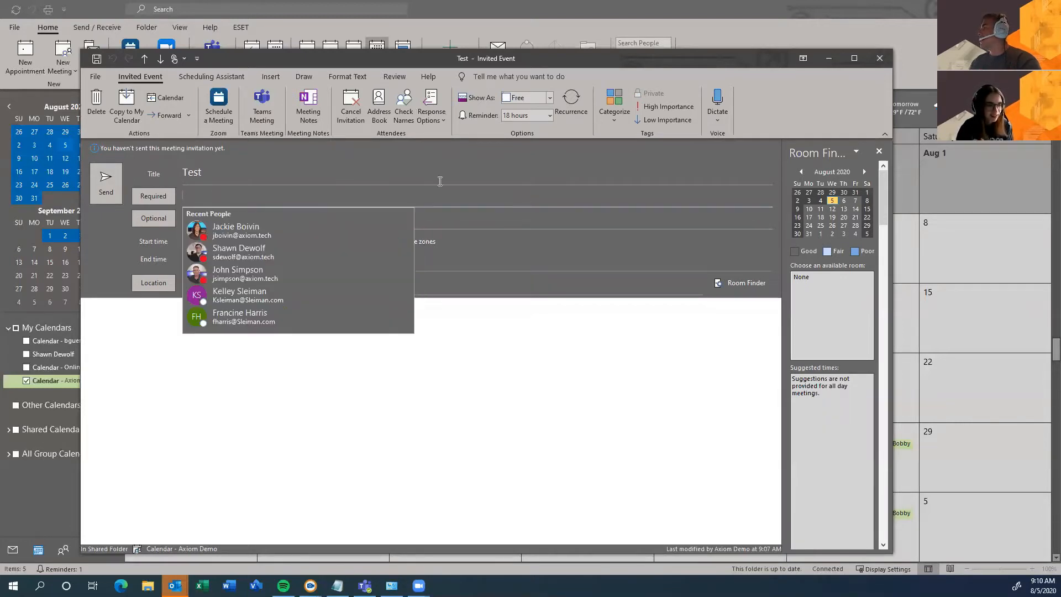
pyautogui.click(507, 334)
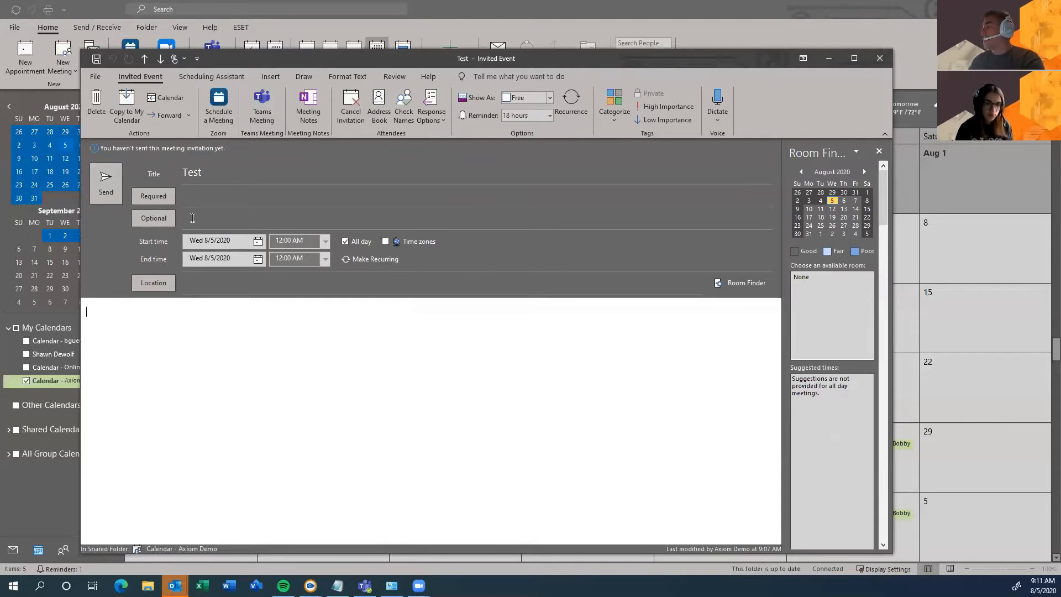
pyautogui.click(550, 97)
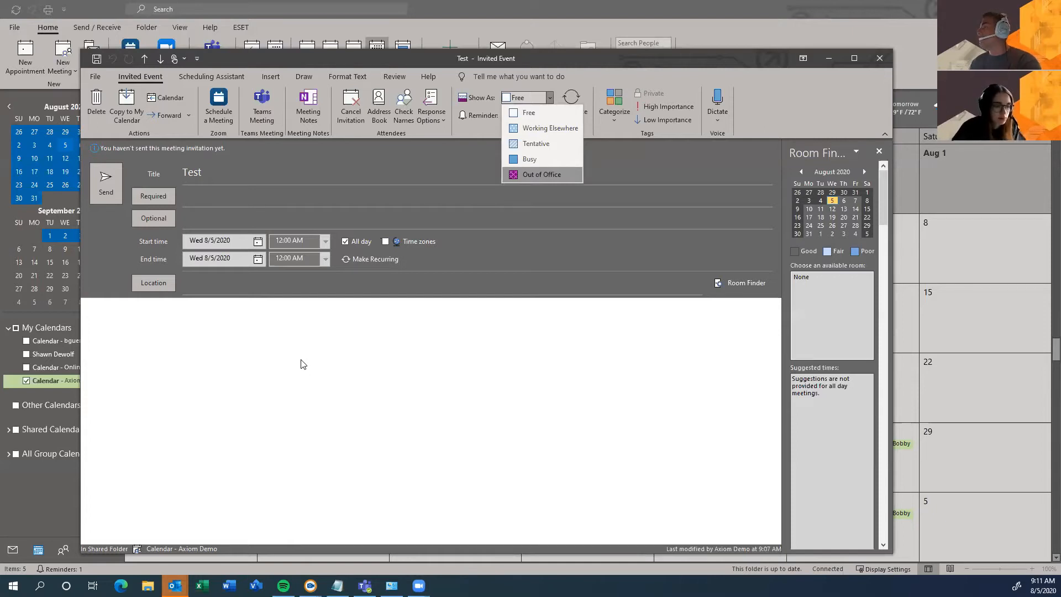
# - Add one suggested contact as the required attendee and another as the optional attendee of the Test invitation
pyautogui.click(201, 200)
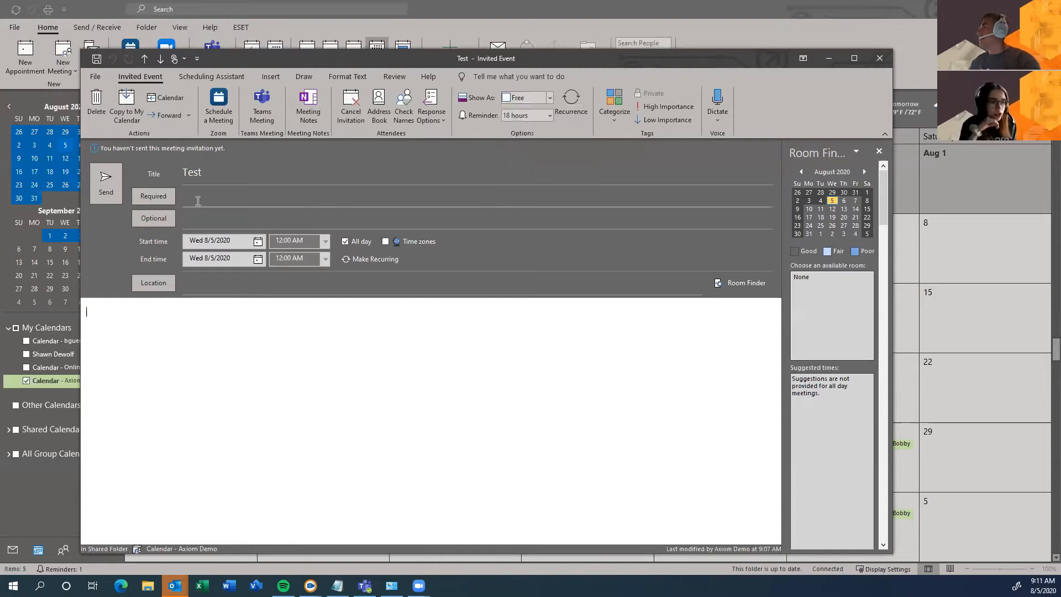
pyautogui.click(198, 201)
pyautogui.write('ka')
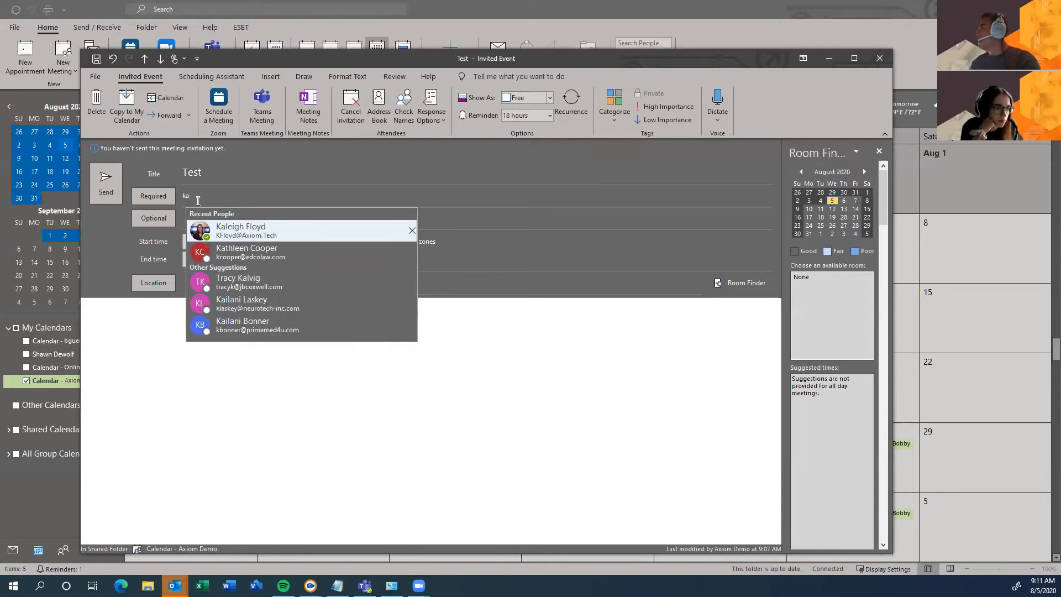
pyautogui.click(258, 230)
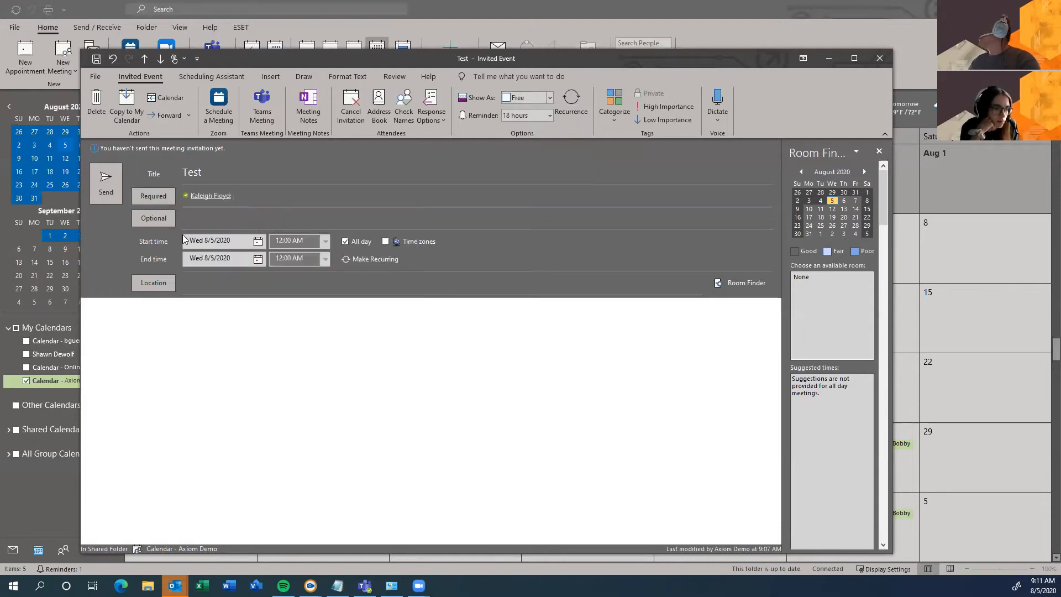
pyautogui.click(207, 218)
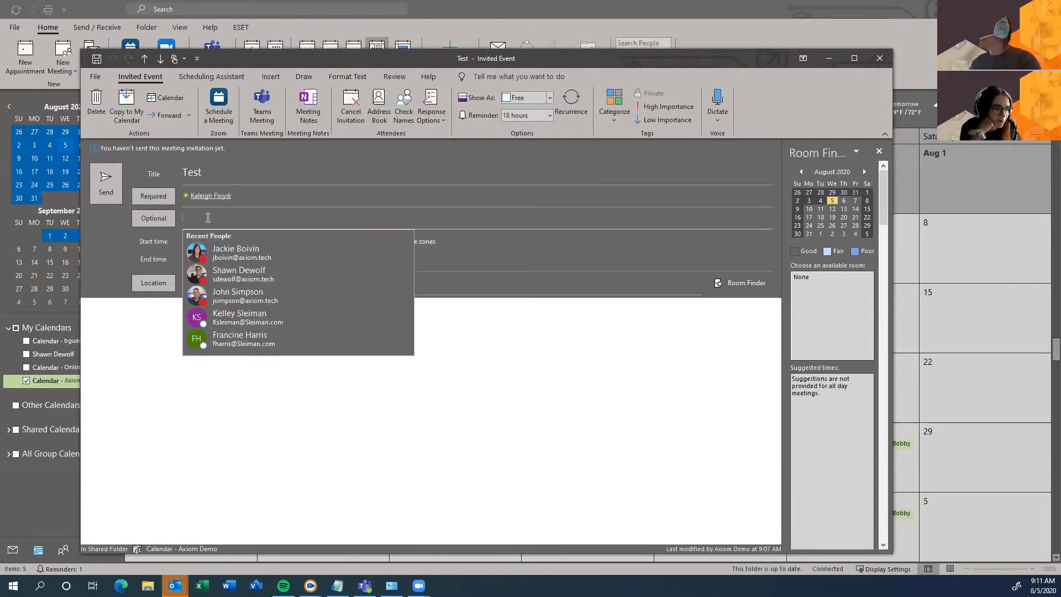
pyautogui.click(238, 253)
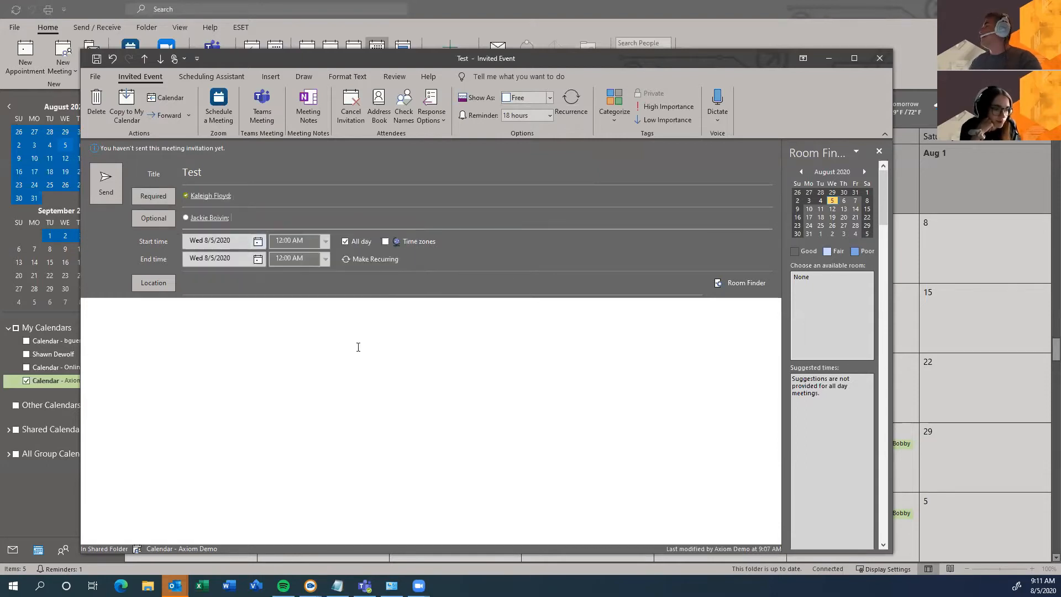
# - Turn off the all-day setting and set the Test meeting's start time to 2:00 PM
pyautogui.click(345, 242)
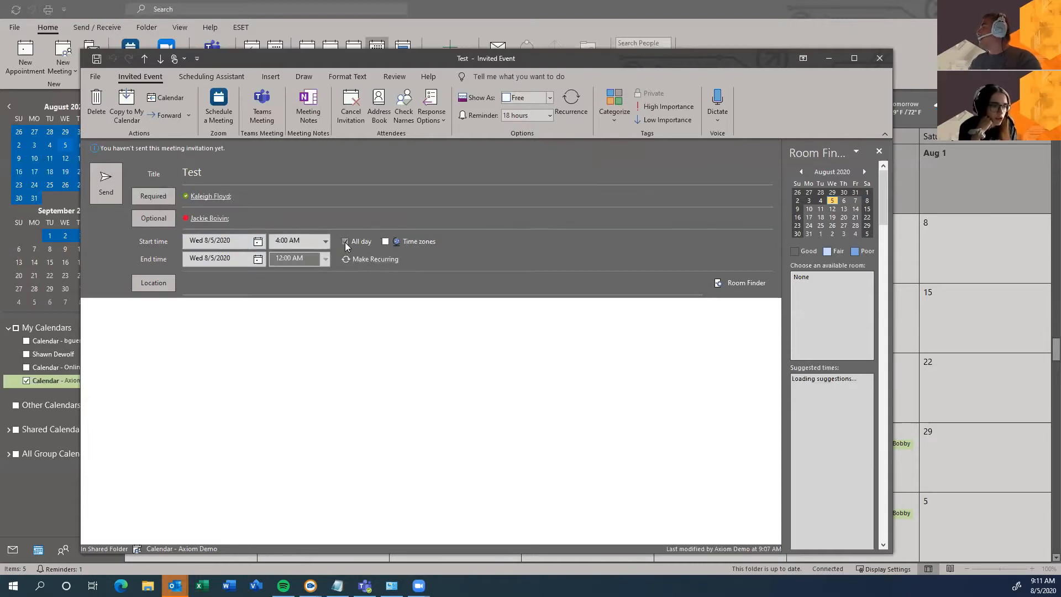
pyautogui.click(325, 241)
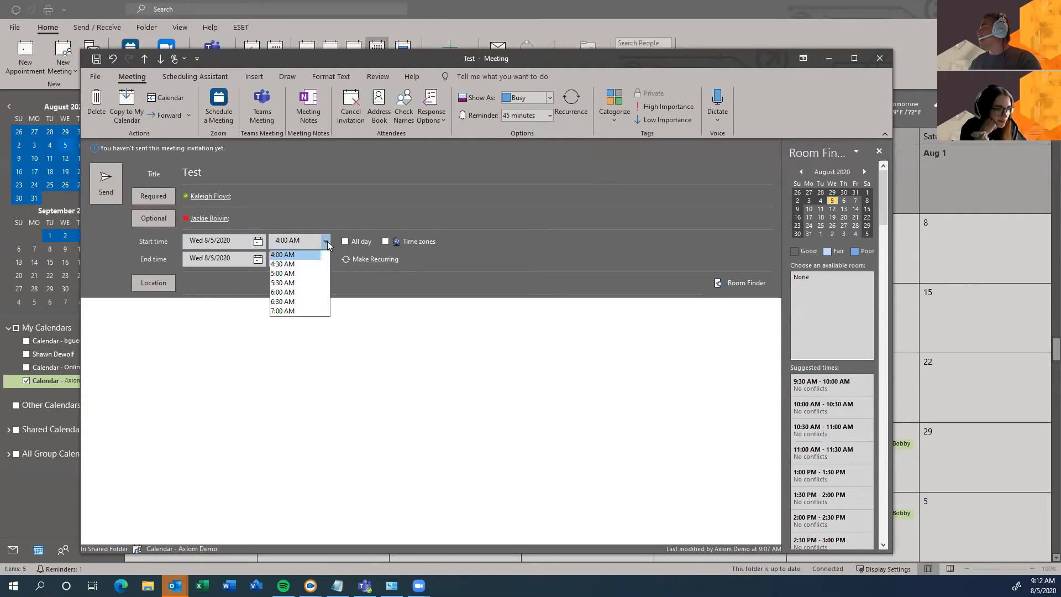
pyautogui.moveTo(326, 270); pyautogui.dragTo(326, 293)
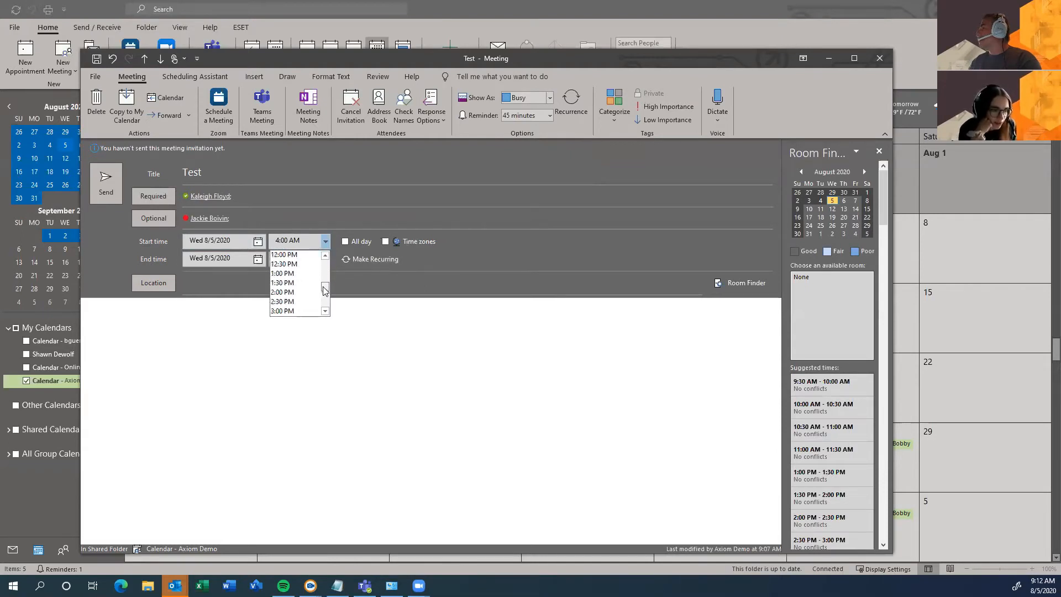
pyautogui.click(303, 291)
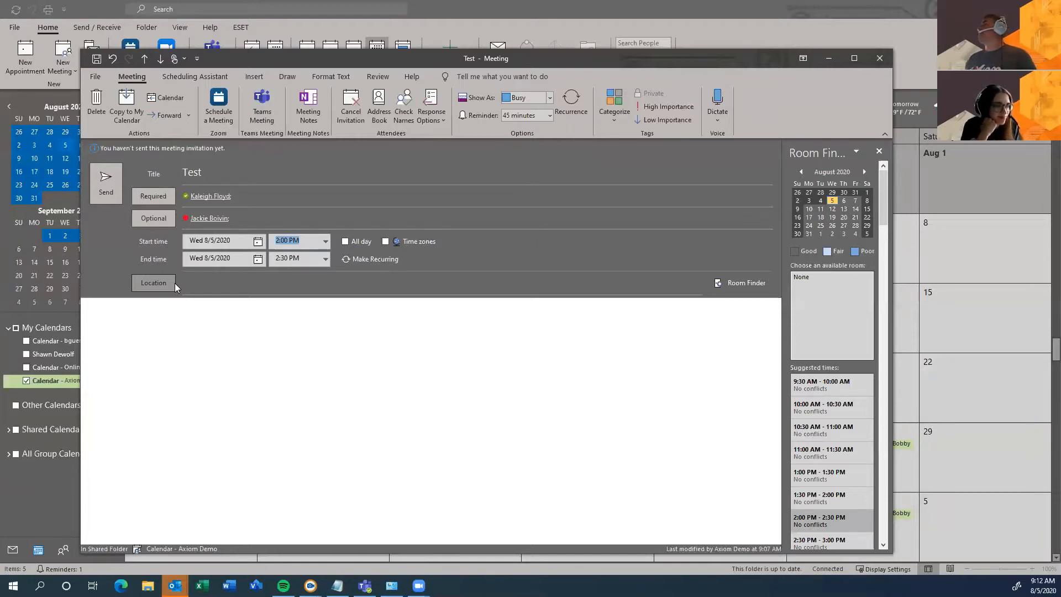
# - Search for "blue pa" as the meeting location and choose the suggested Blue Pacific Landscape Curbing
pyautogui.click(218, 281)
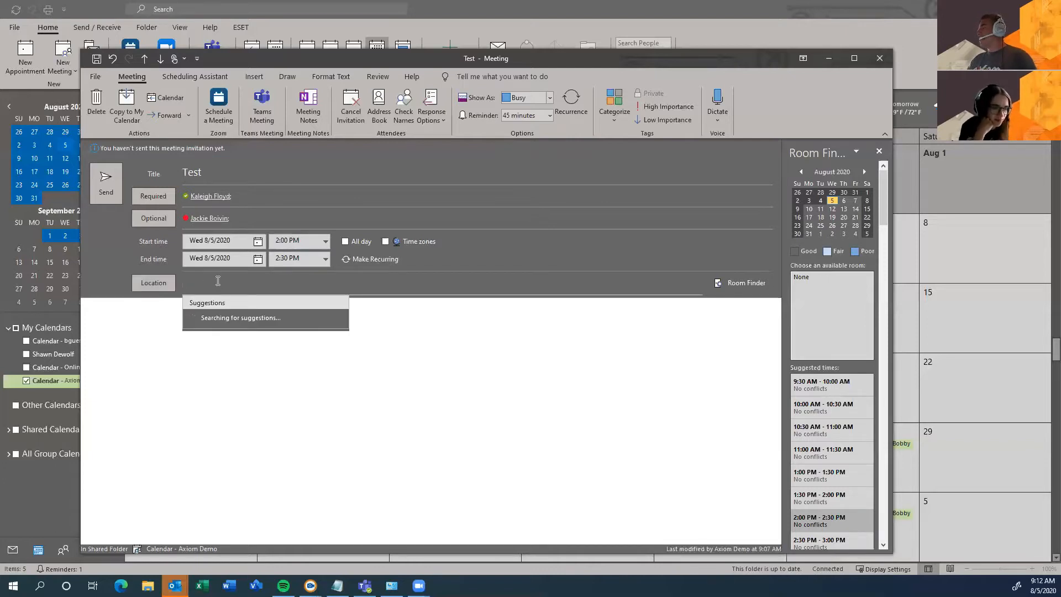
pyautogui.write('blue pa')
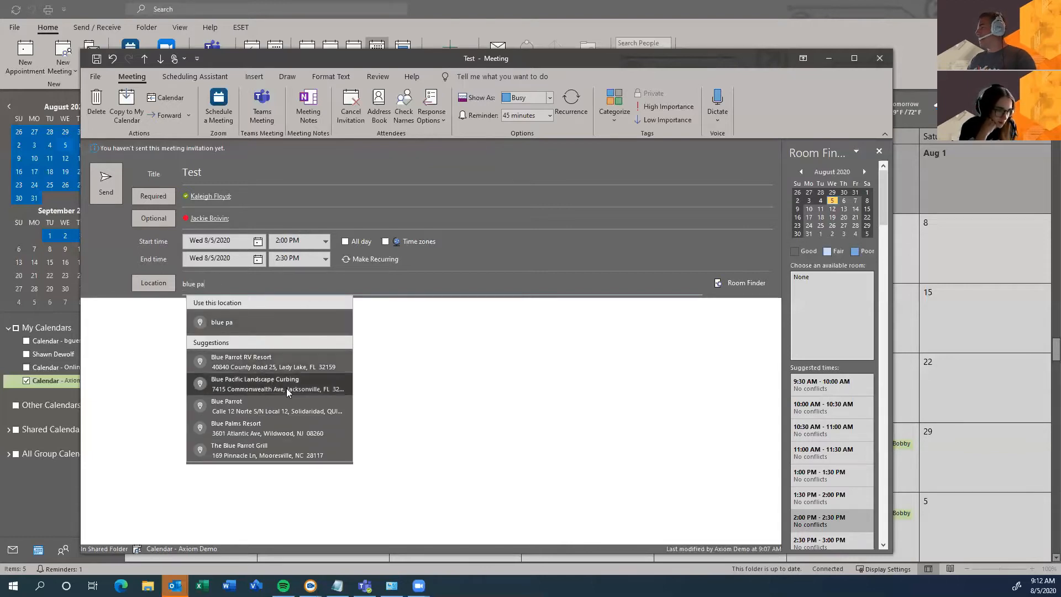
pyautogui.click(249, 389)
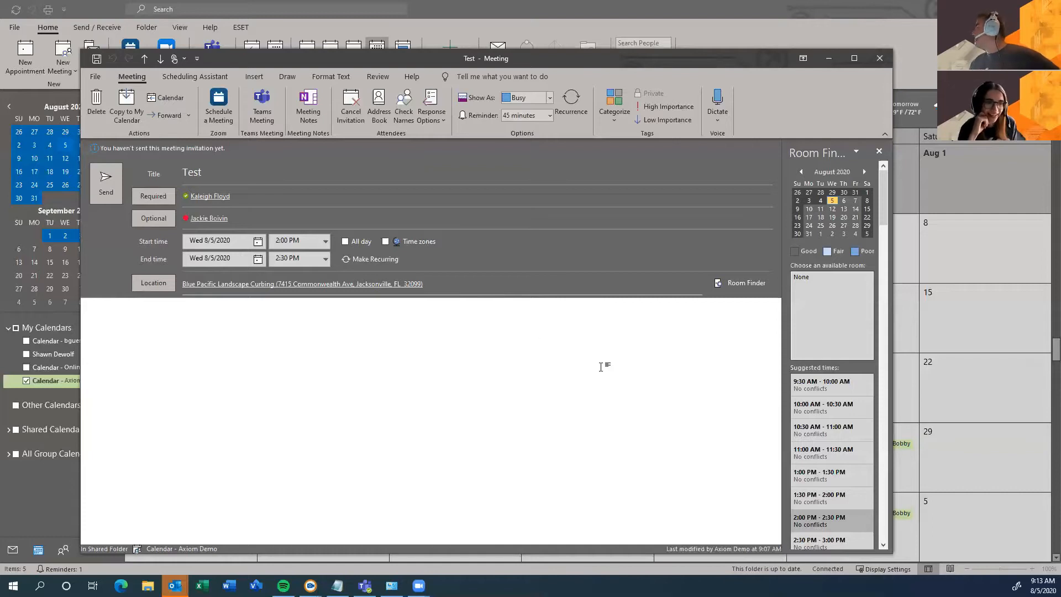
pyautogui.click(531, 291)
pyautogui.click(303, 420)
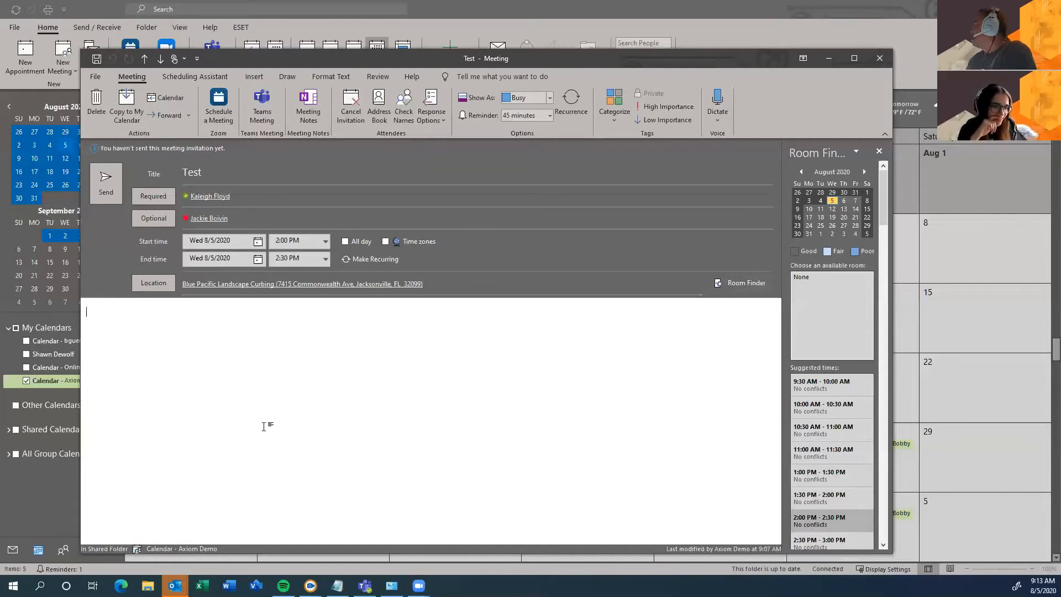
# - Close the Test meeting without saving its changes
pyautogui.click(750, 287)
pyautogui.click(838, 285)
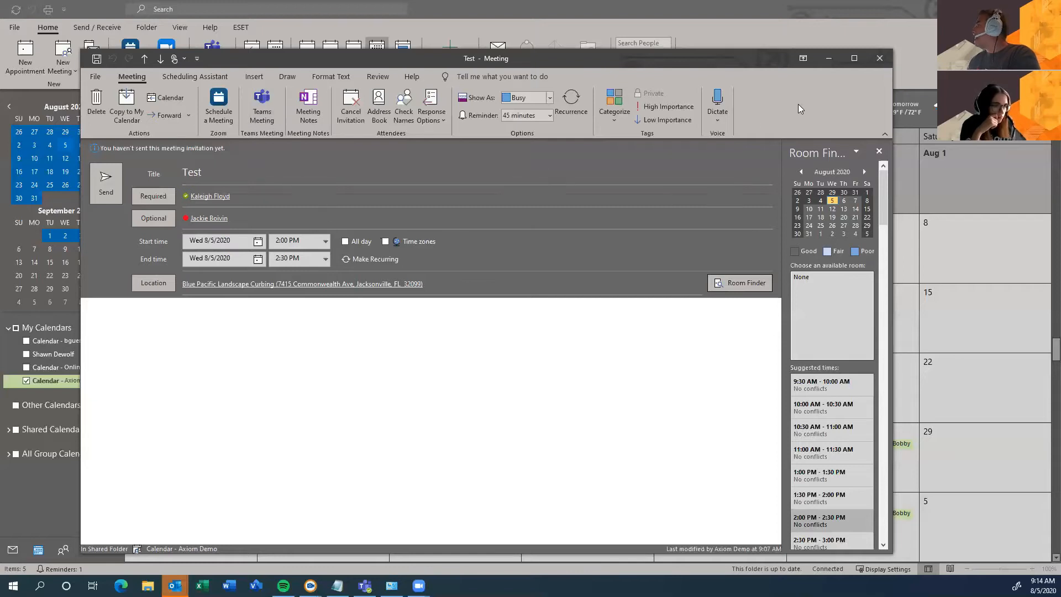
pyautogui.click(882, 56)
pyautogui.click(467, 337)
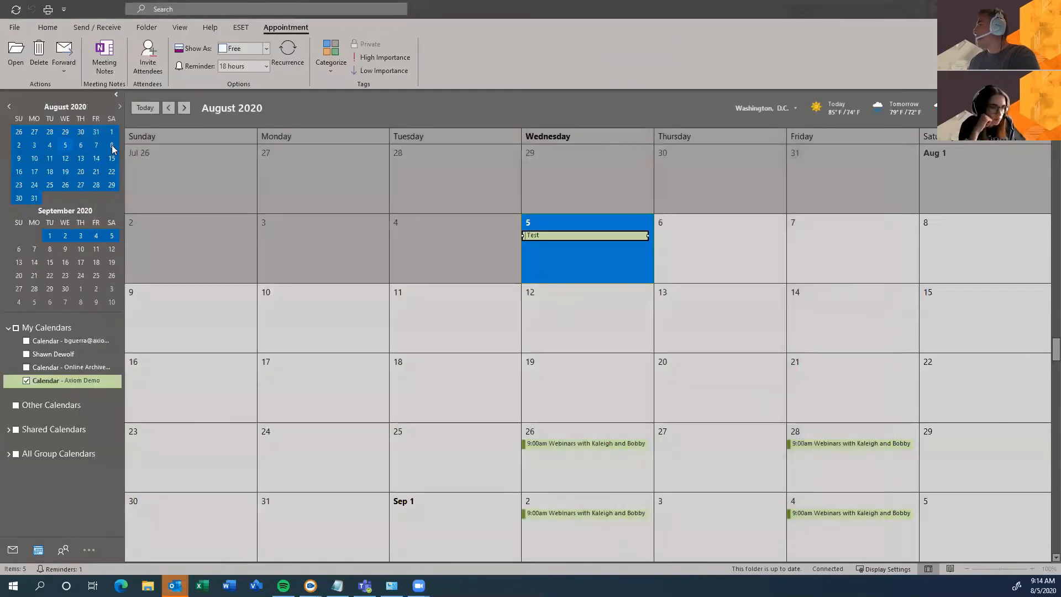
# - Open a blank new meeting form for August 12, 2020 and close it without entering anything
pyautogui.click(570, 308)
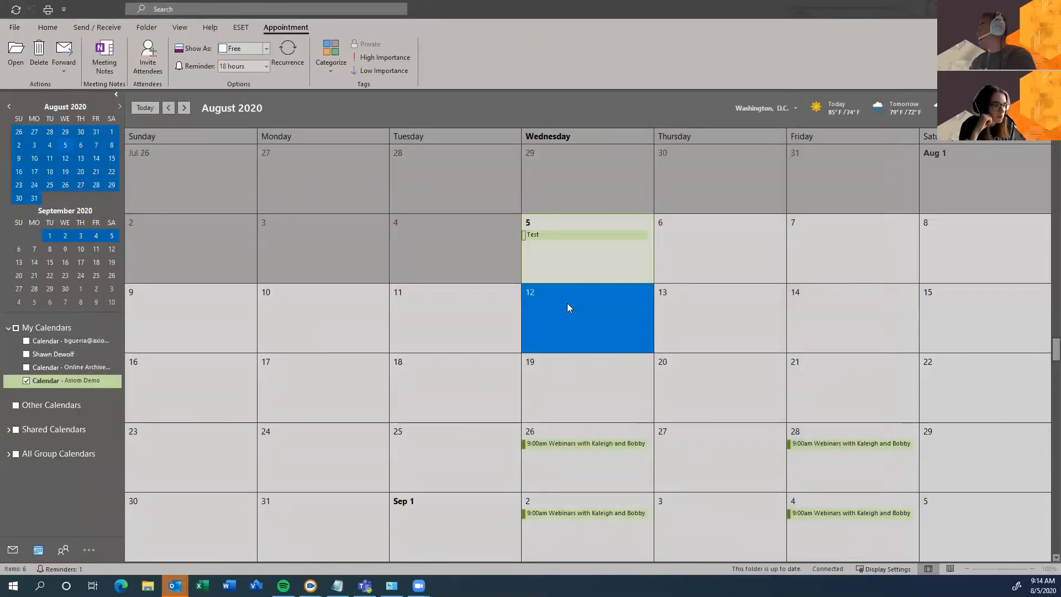
pyautogui.click(570, 308)
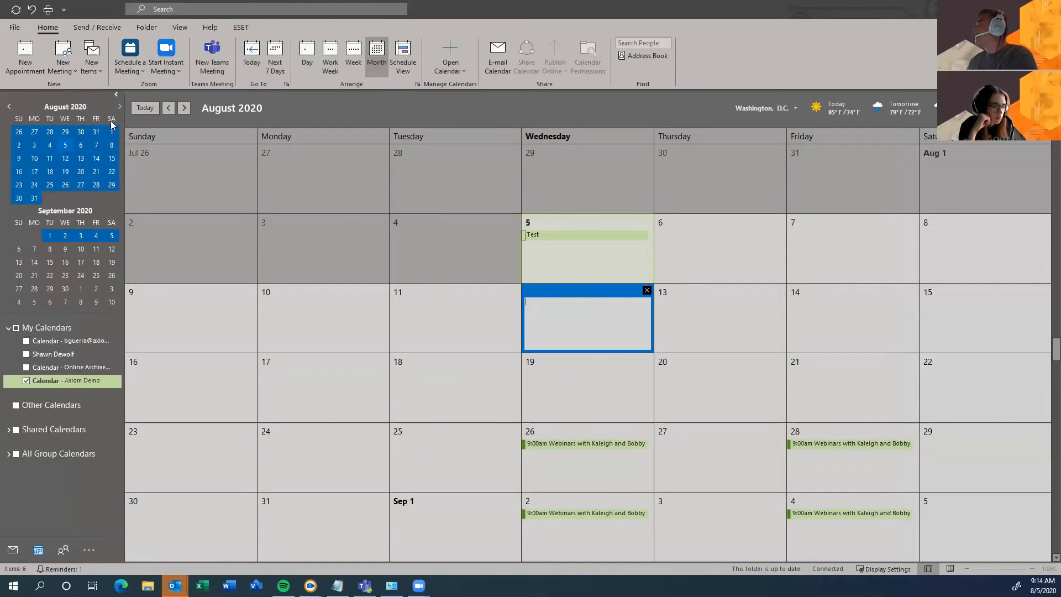
pyautogui.click(76, 72)
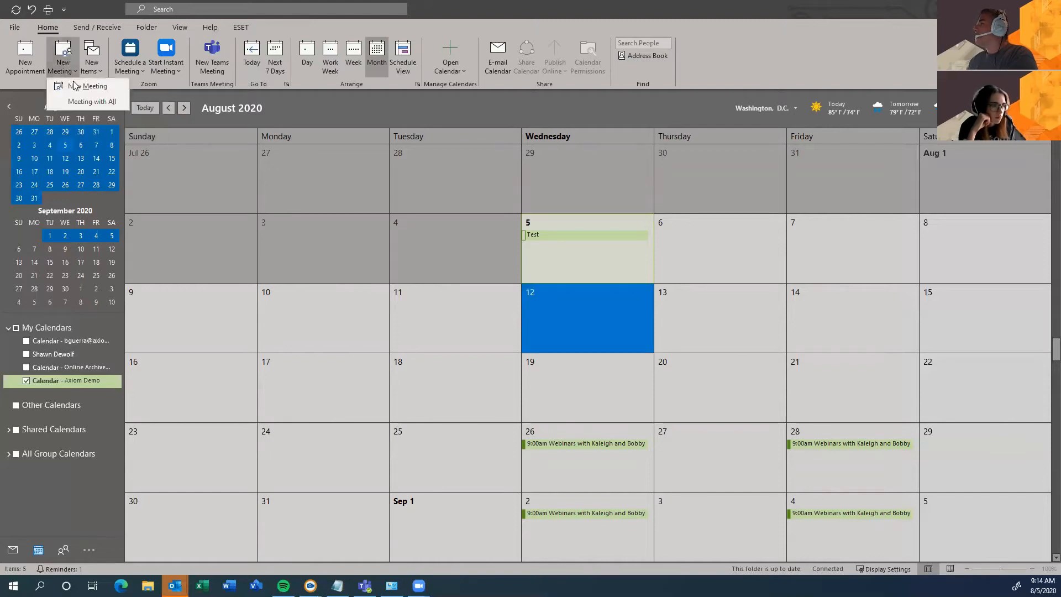
pyautogui.click(76, 86)
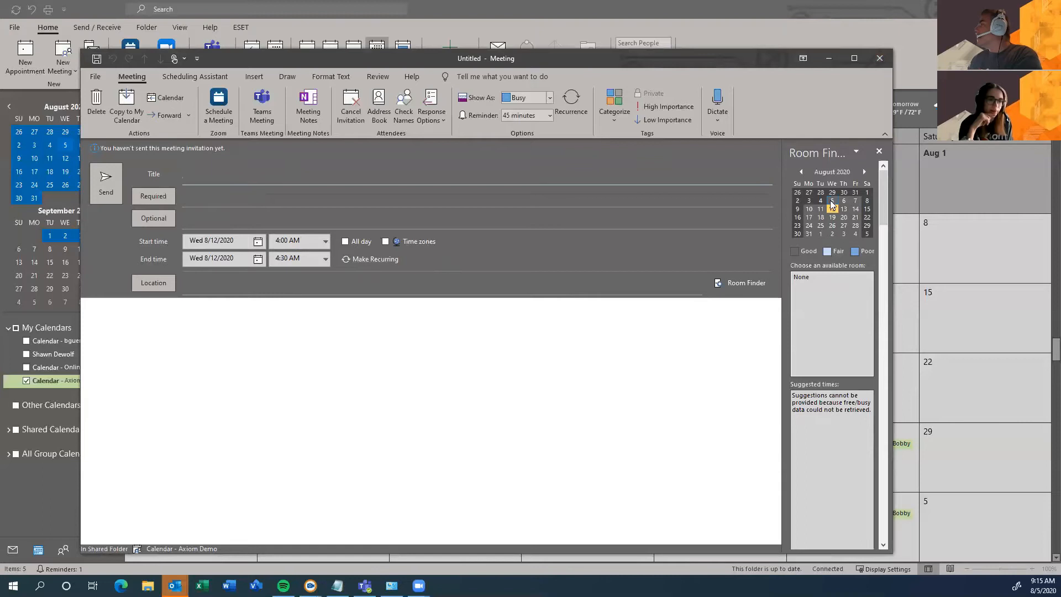
pyautogui.click(881, 59)
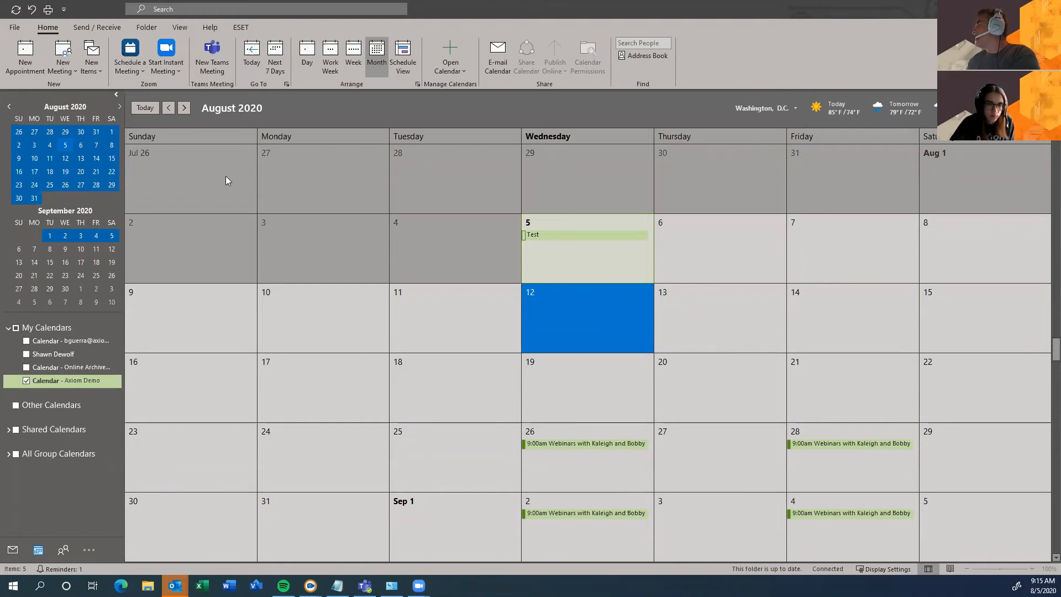
# - Switch the calendar to the weekly view and display the week of August 23 to 29, 2020
pyautogui.click(355, 53)
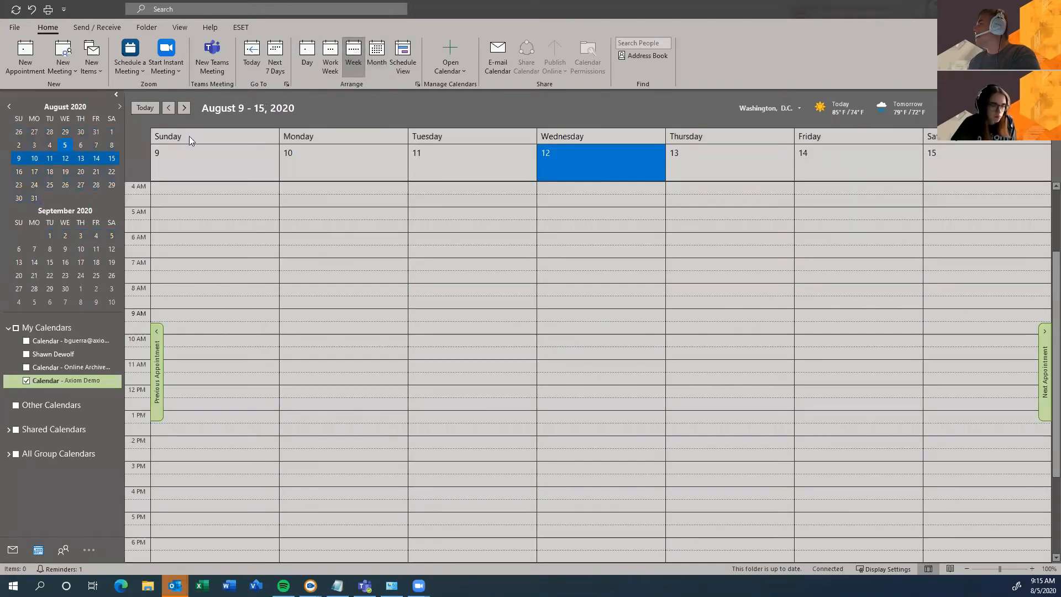
pyautogui.click(65, 172)
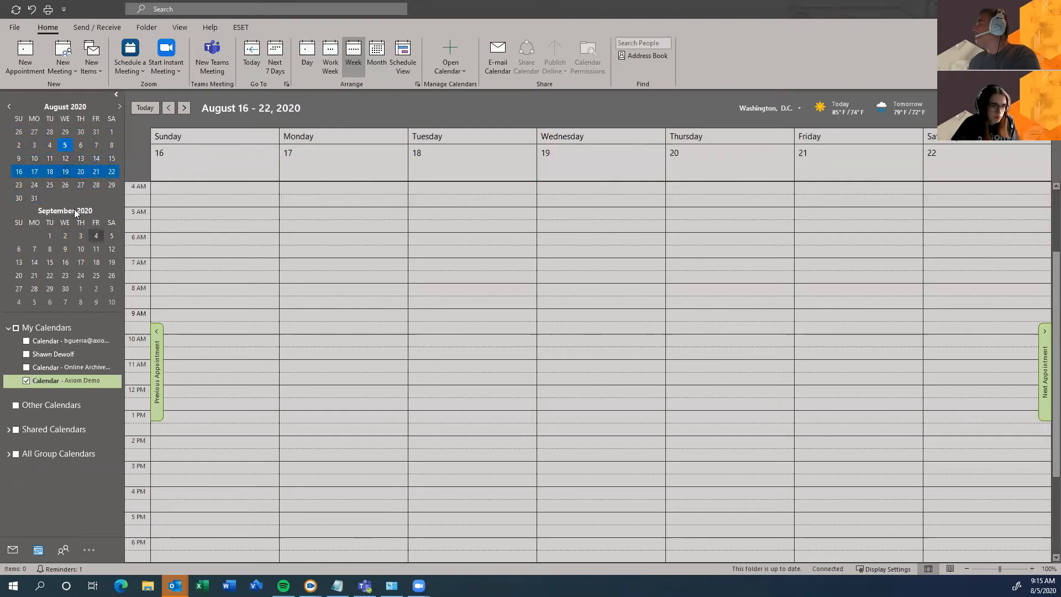
pyautogui.scroll(3, 549, 355)
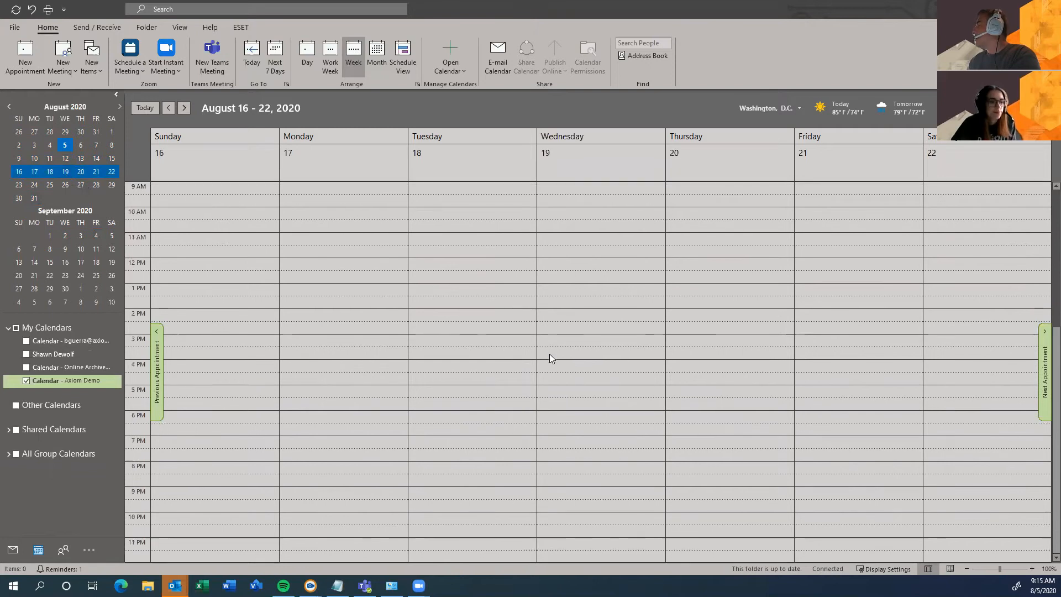
pyautogui.scroll(1, 547, 358)
pyautogui.click(69, 186)
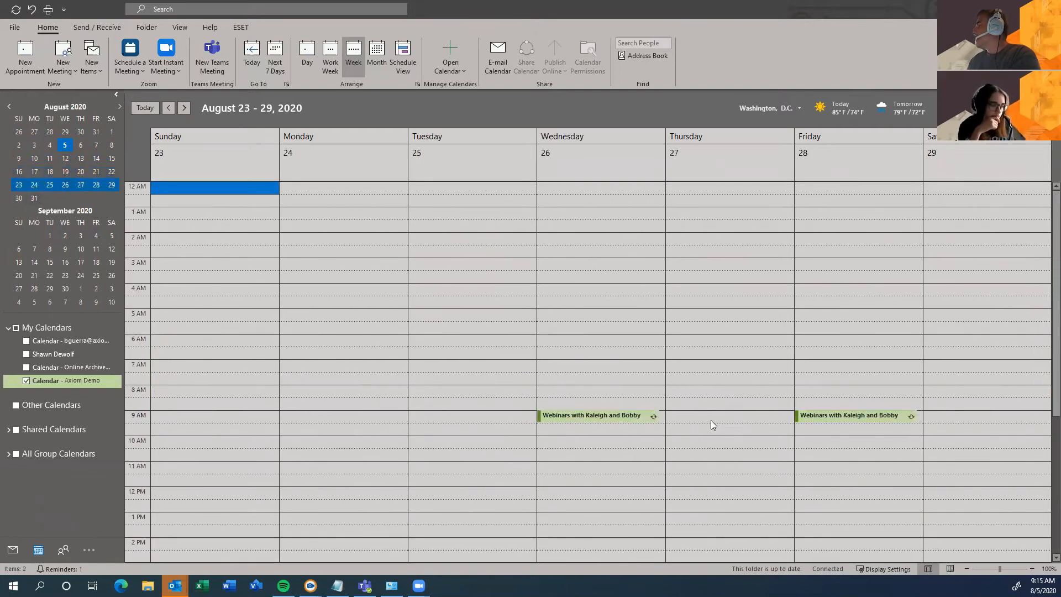
pyautogui.scroll(-6, 652, 445)
pyautogui.scroll(6, 652, 445)
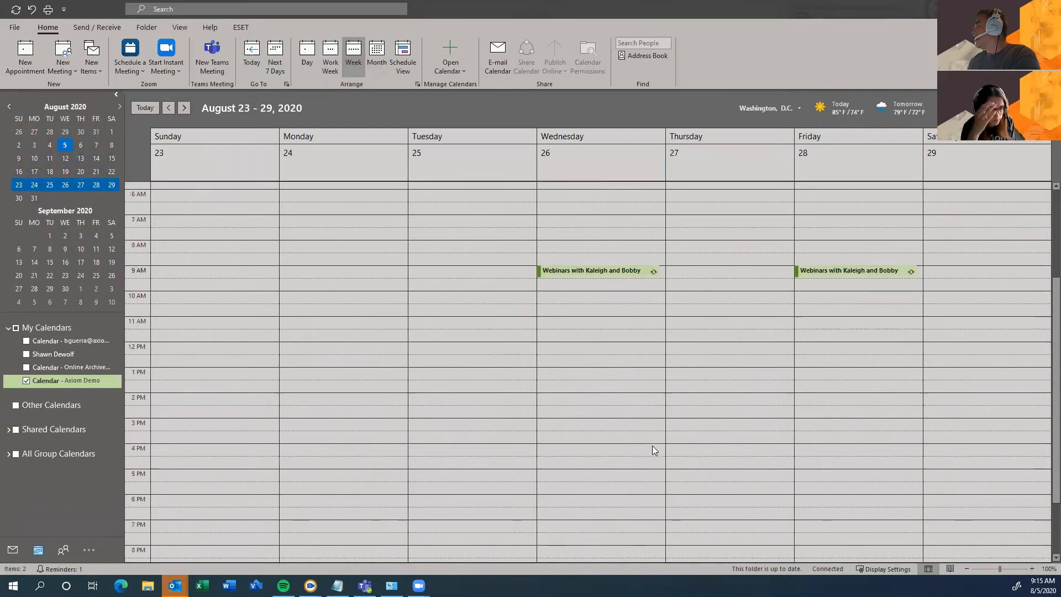
pyautogui.scroll(-2, 652, 445)
pyautogui.scroll(2, 652, 445)
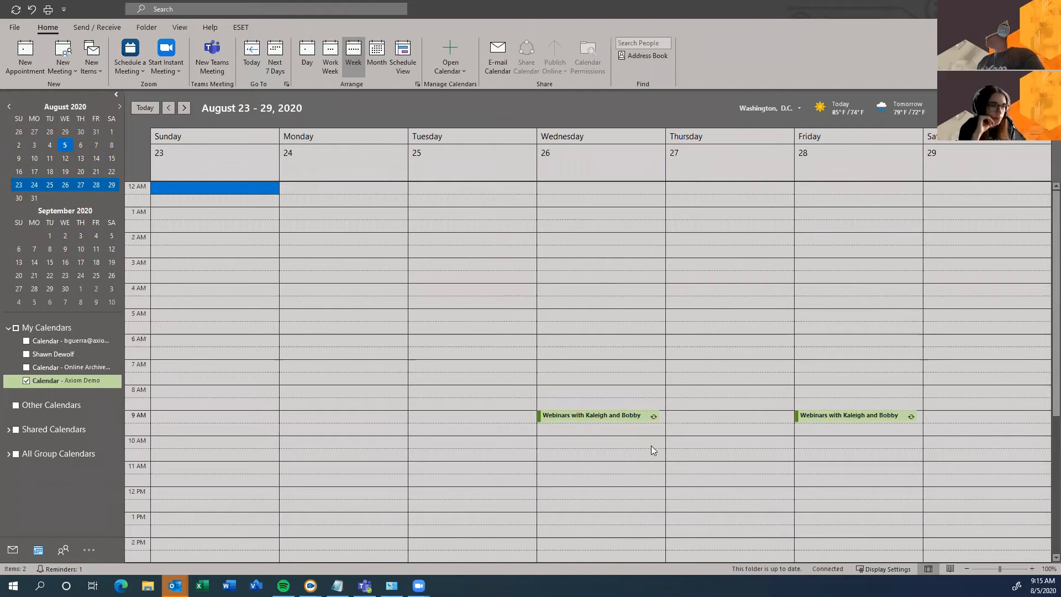
# - Open just the Wednesday, August 26 occurrence of the recurring 9:00 AM webinar appointment and delete only that occurrence
pyautogui.doubleClick(638, 416)
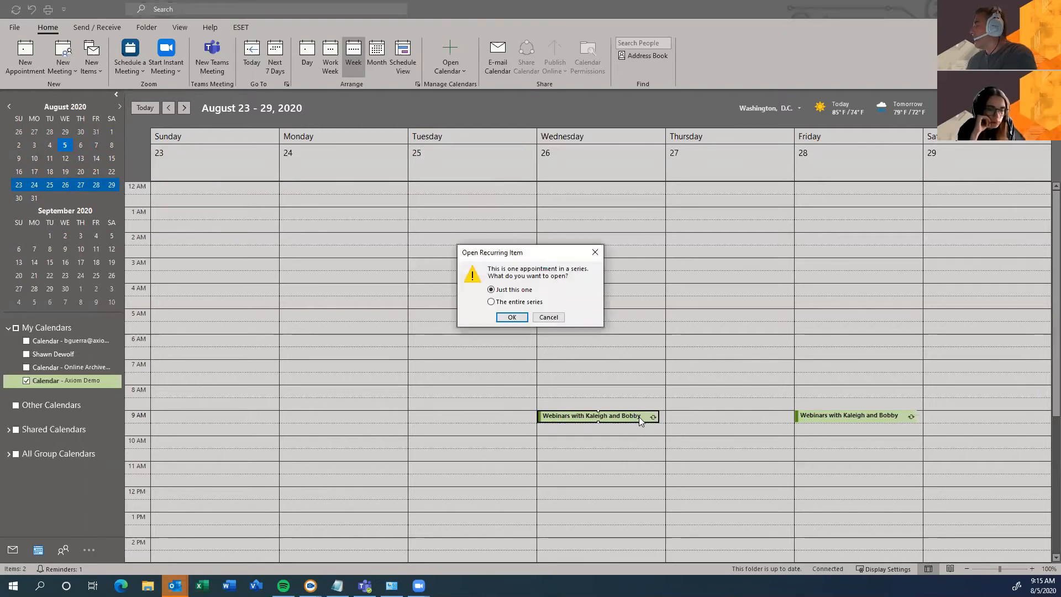
pyautogui.click(512, 317)
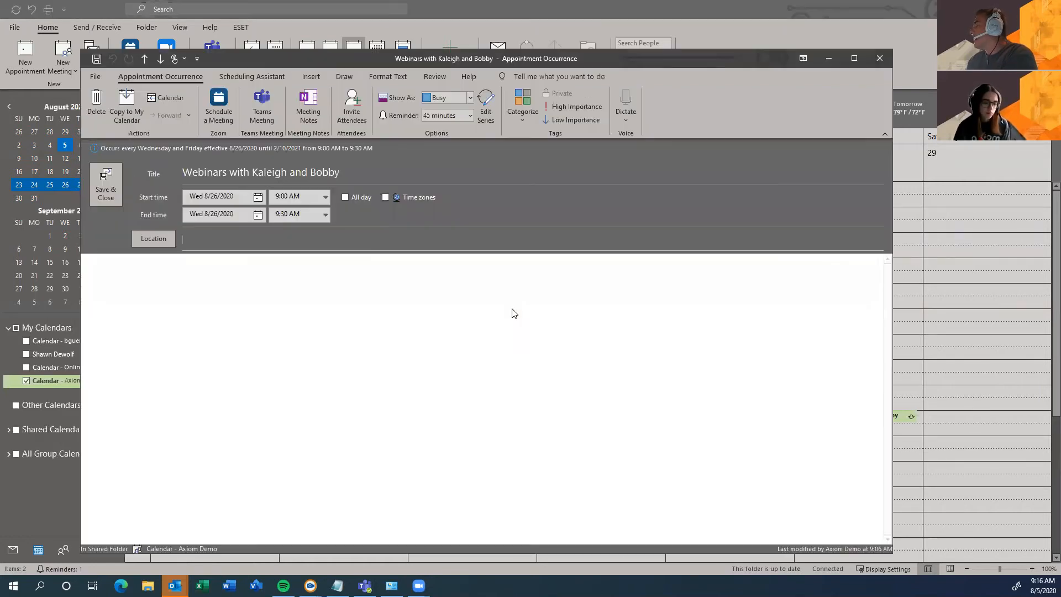
pyautogui.click(97, 110)
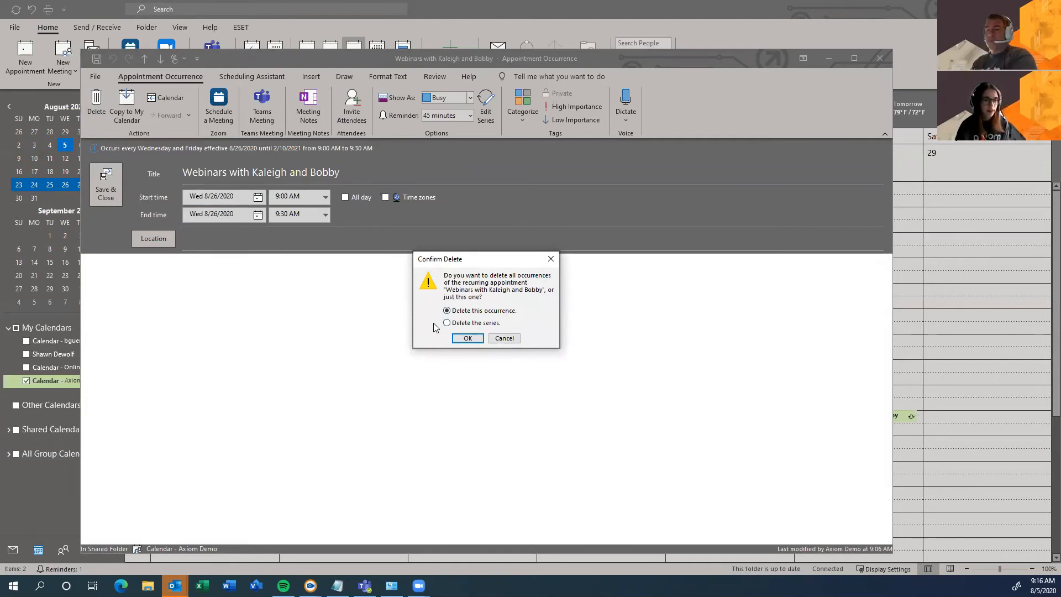
pyautogui.click(467, 339)
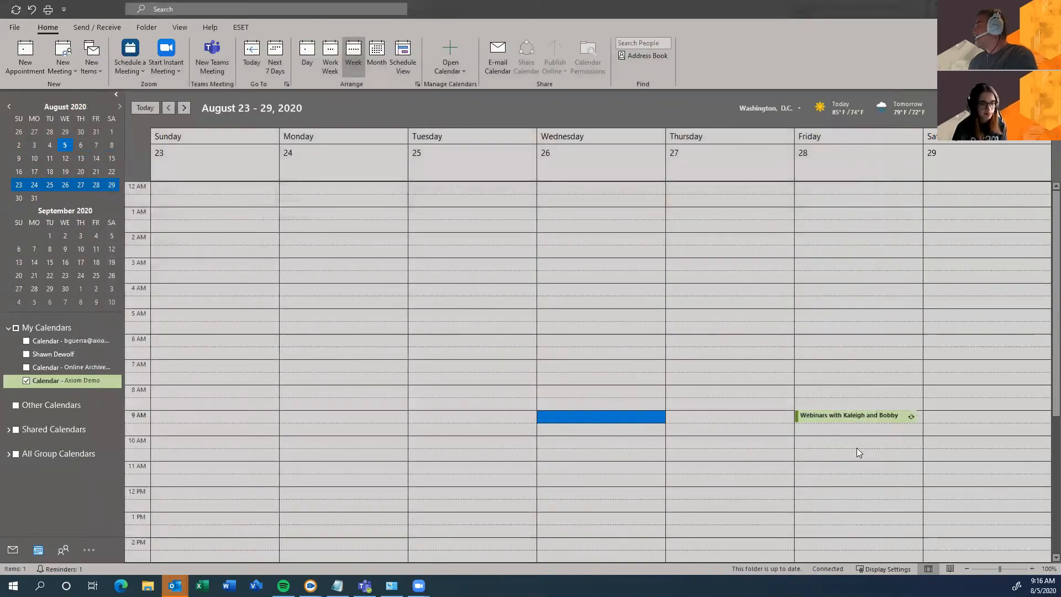
pyautogui.scroll(-4, 853, 438)
pyautogui.scroll(3, 852, 439)
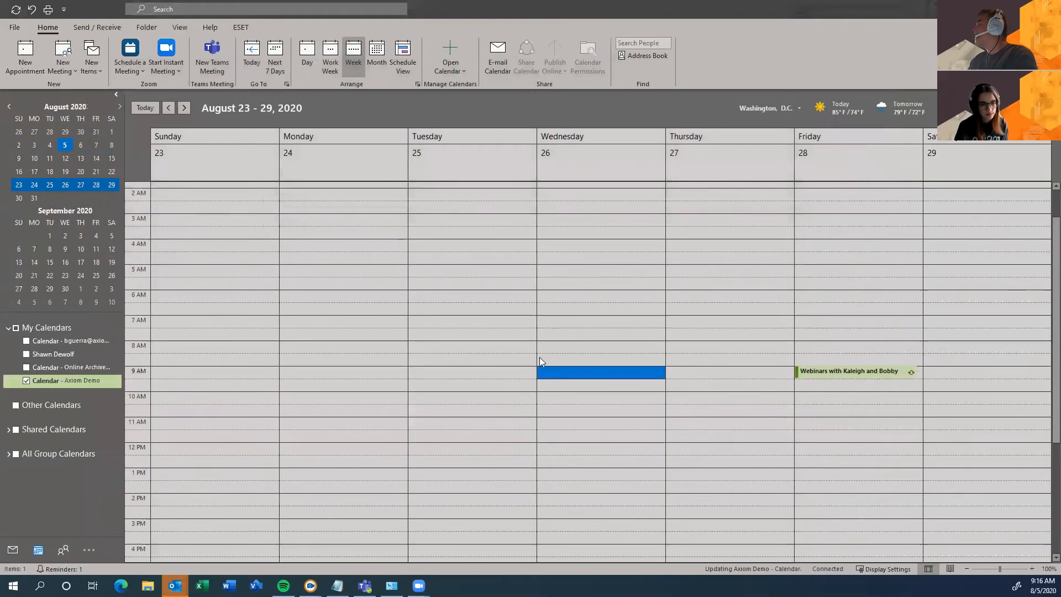
# - Open the entire recurring 9:00 AM webinar series from its Friday, August 28 occurrence and delete the whole series
pyautogui.click(64, 236)
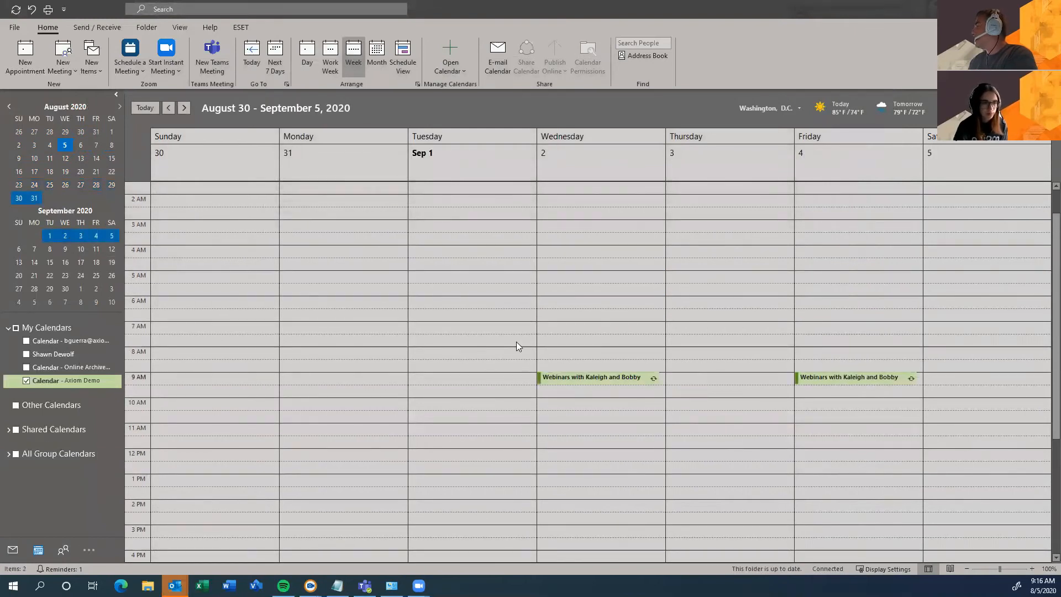
pyautogui.click(72, 185)
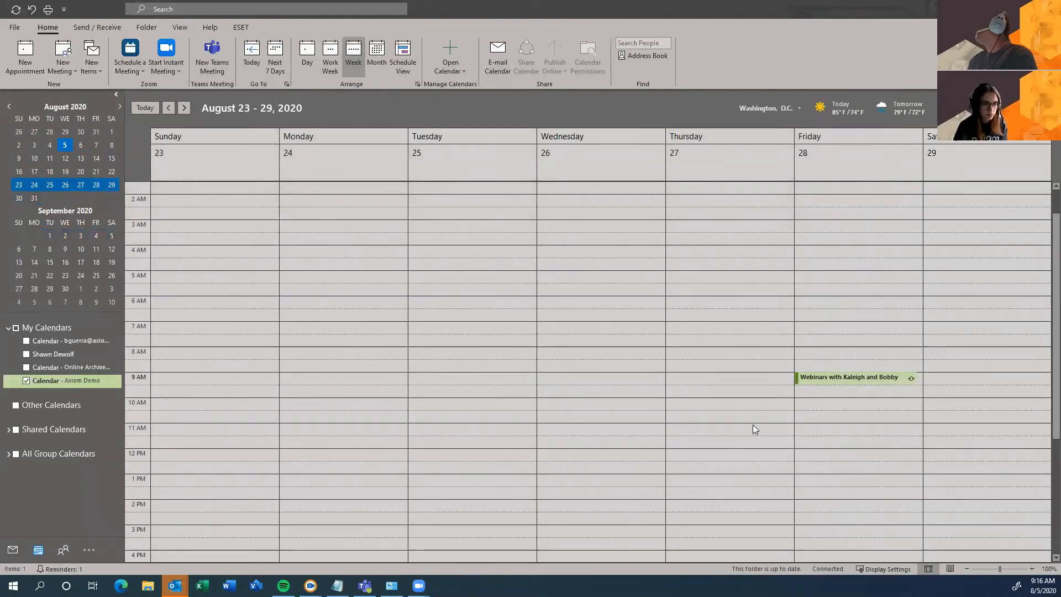
pyautogui.click(830, 380)
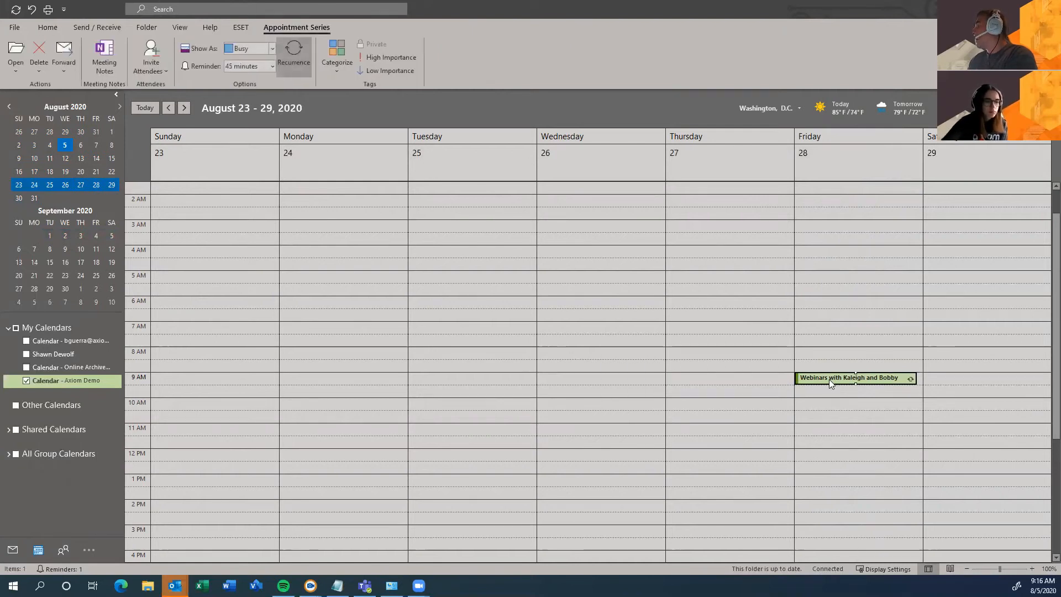
pyautogui.doubleClick(829, 379)
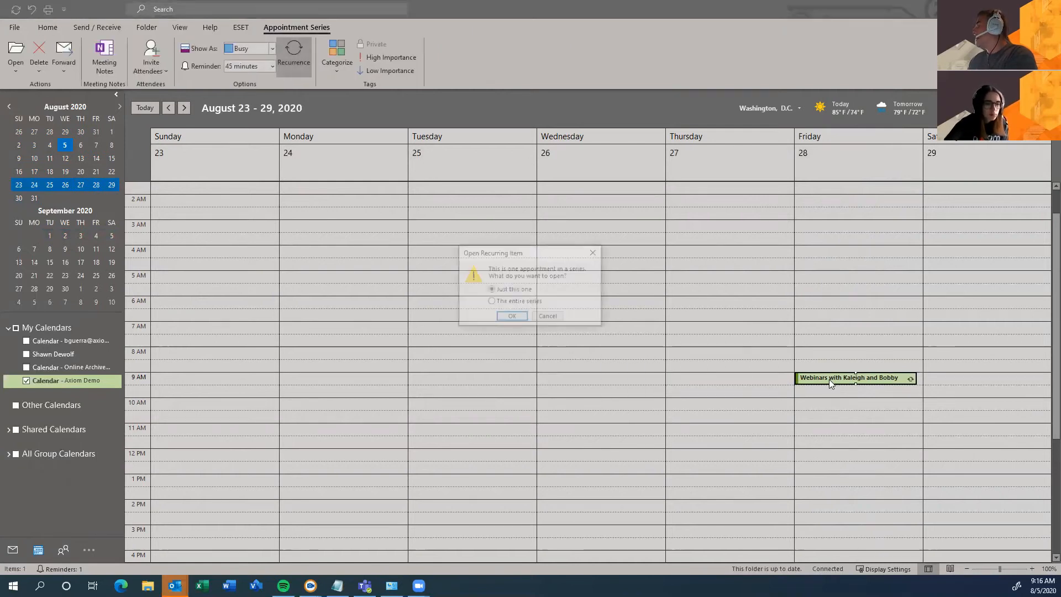
pyautogui.click(503, 302)
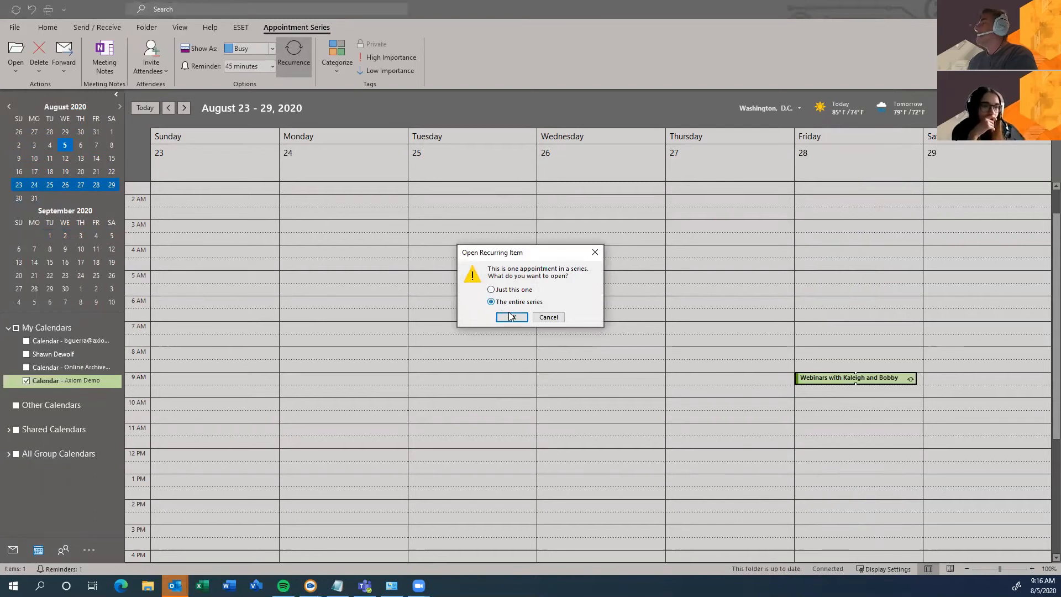
pyautogui.click(509, 318)
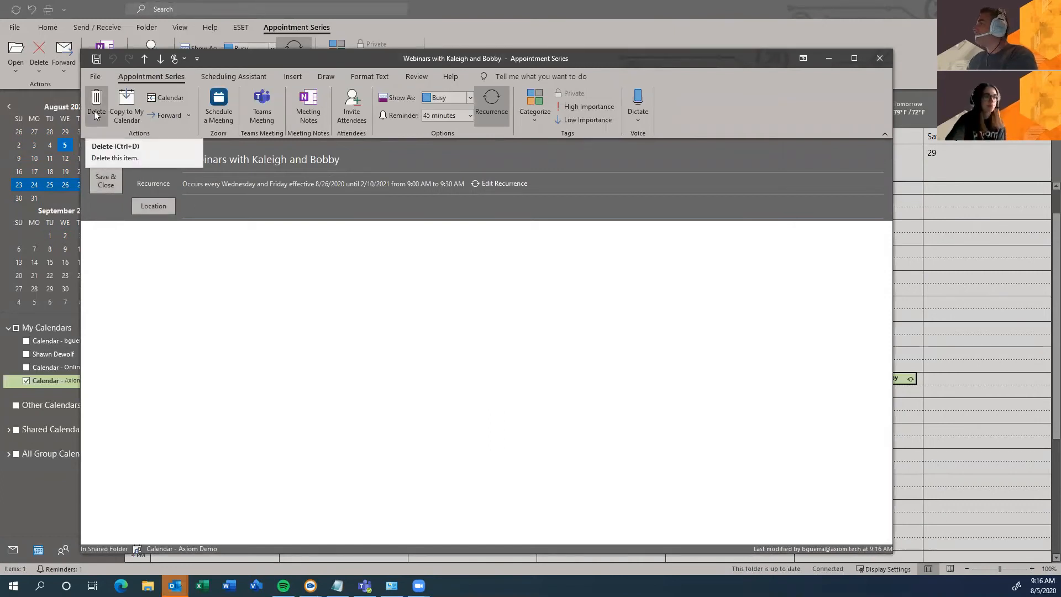
pyautogui.click(96, 114)
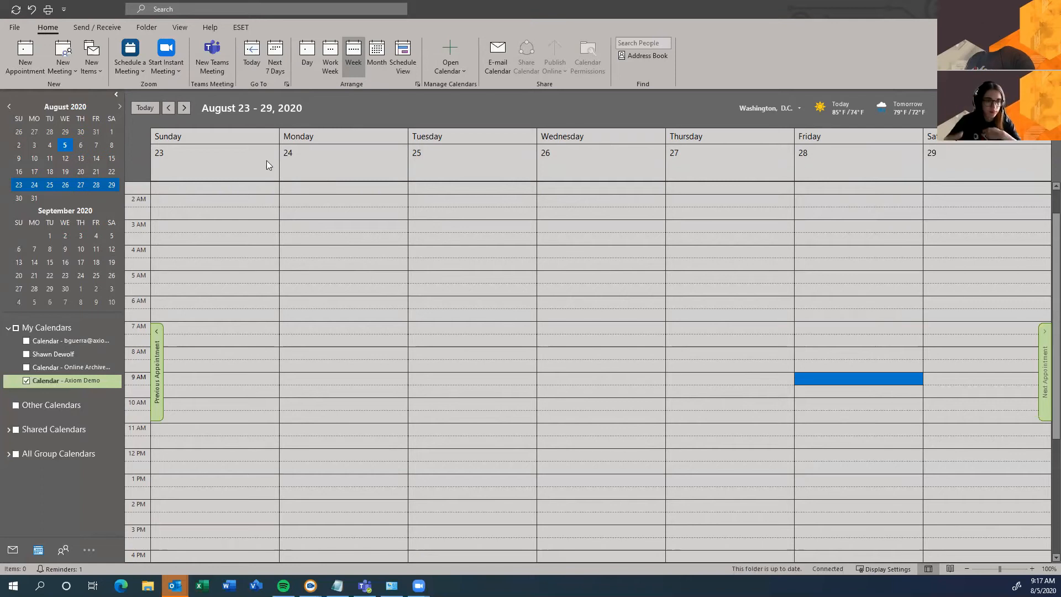
# - Create an appointment titled "test" for Friday, August 28, 2020, 9:00 to 9:30 AM, recurring weekly on Fridays until 2/12/2021, and save it
pyautogui.click(23, 63)
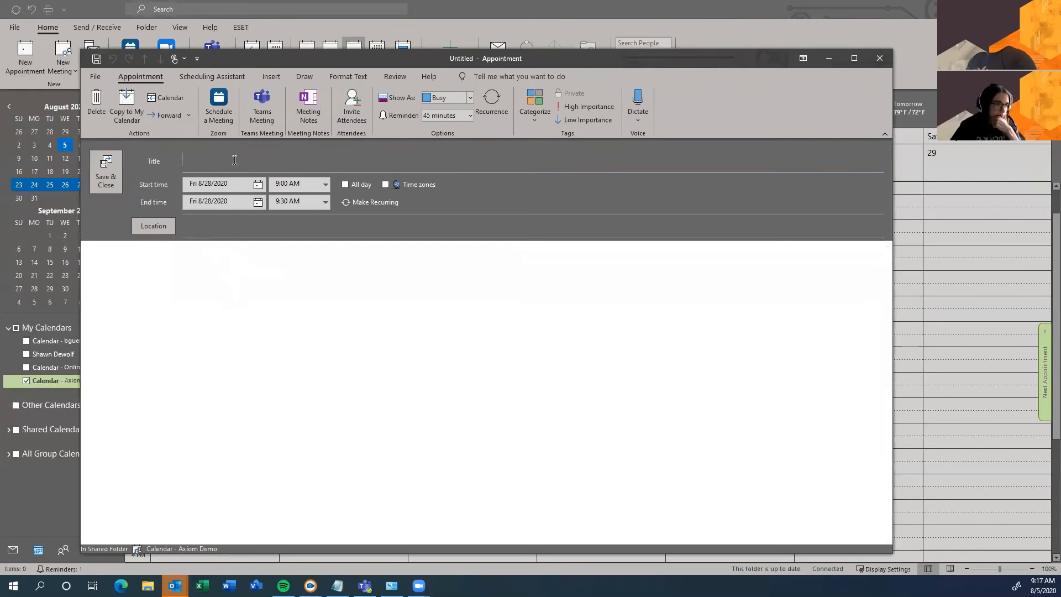
pyautogui.write('test')
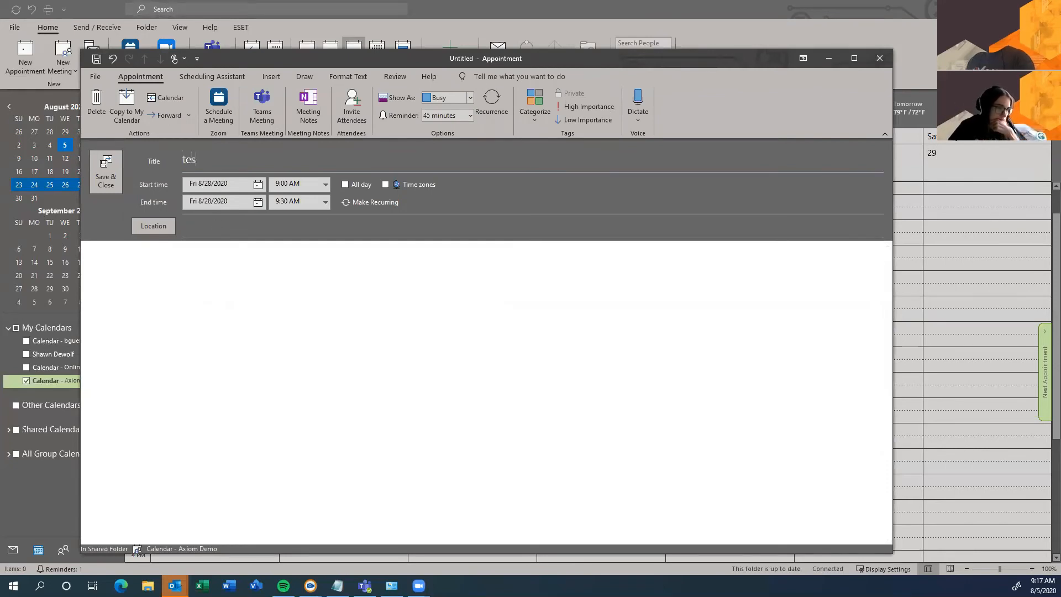
pyautogui.click(360, 203)
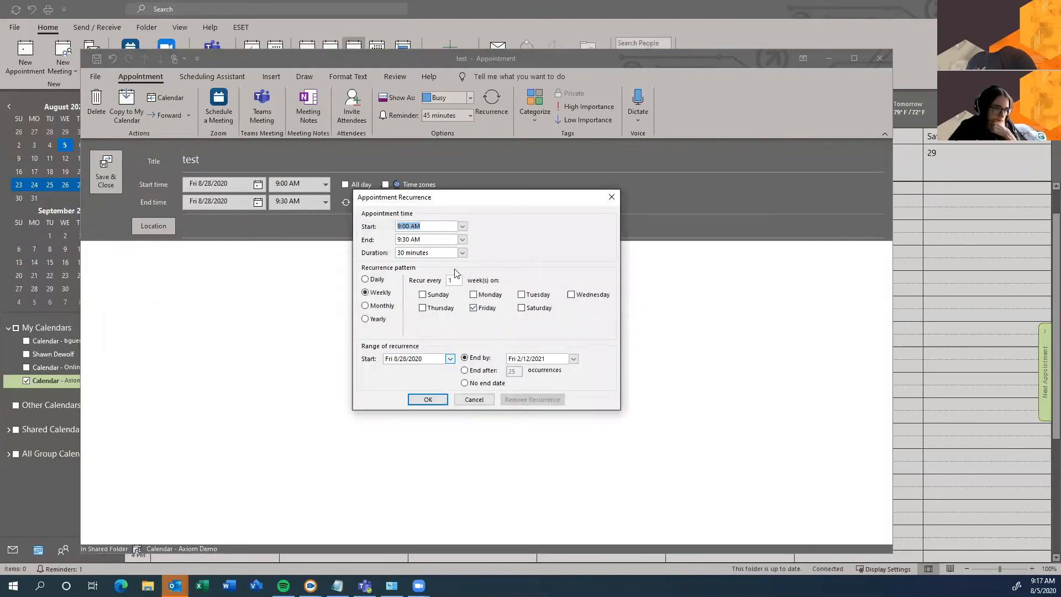
pyautogui.click(430, 399)
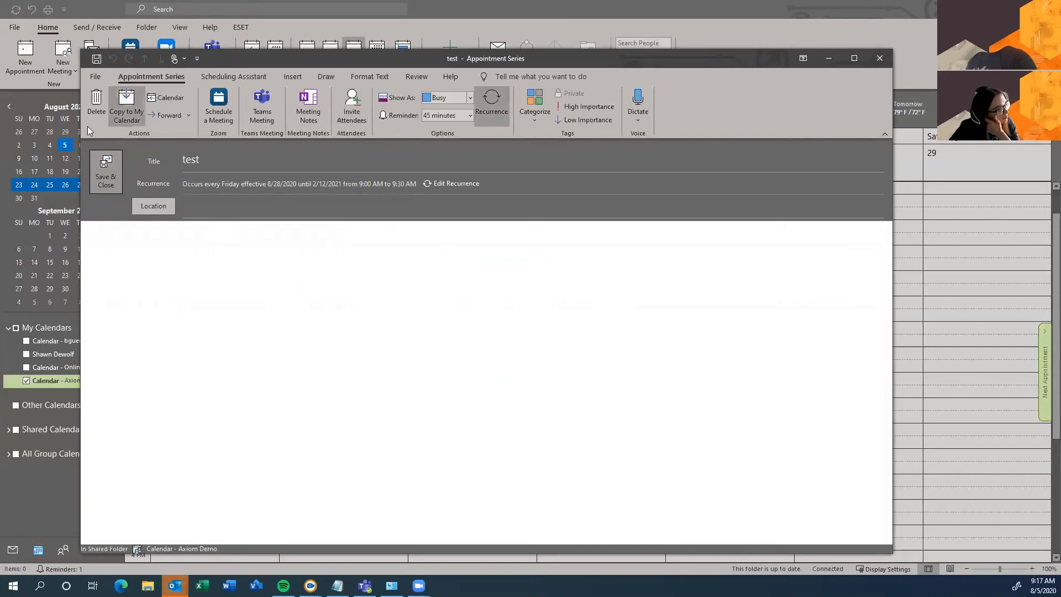
pyautogui.click(102, 172)
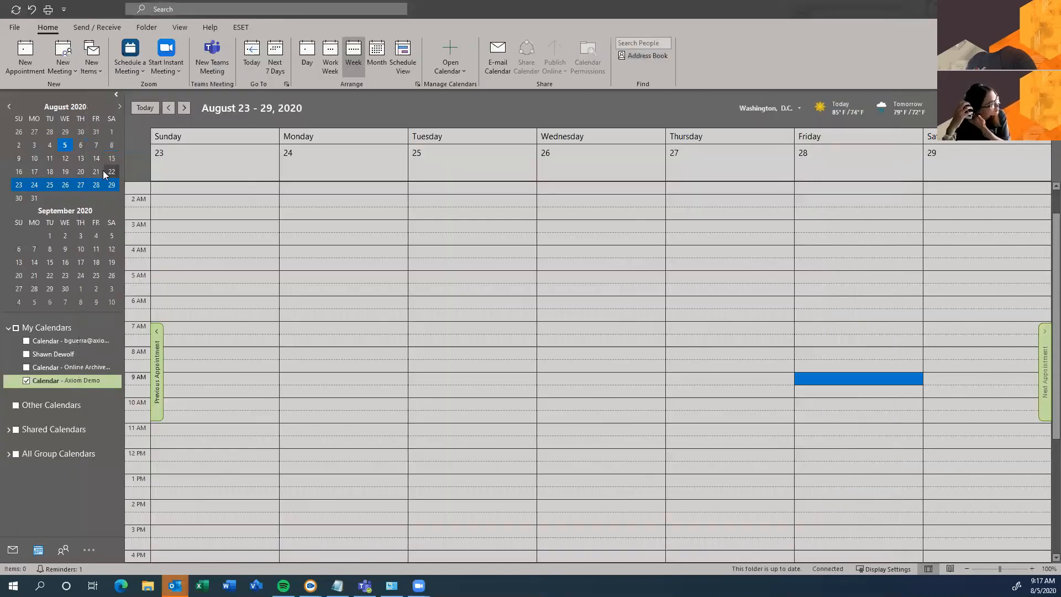
# - Open the entire series of the recurring test appointment to review its recurrence details, and close it without changes
pyautogui.doubleClick(830, 381)
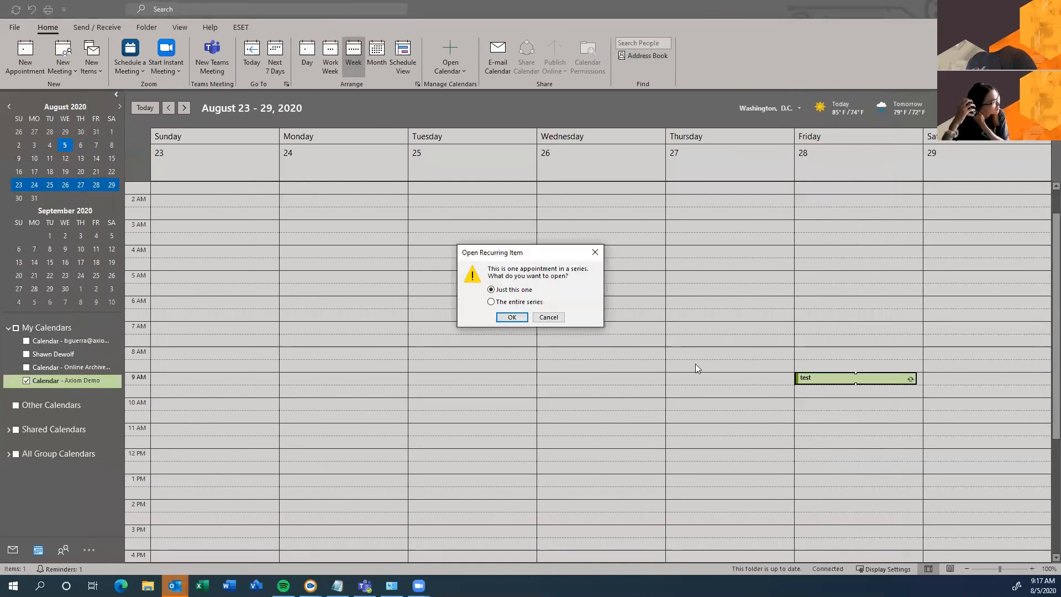
pyautogui.click(519, 302)
pyautogui.click(512, 316)
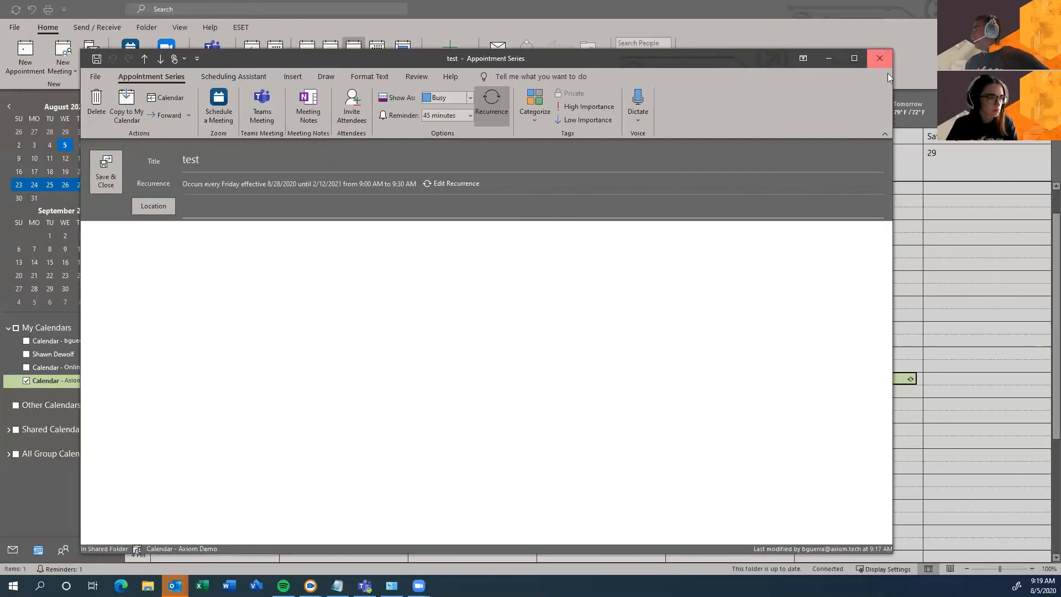
pyautogui.click(880, 58)
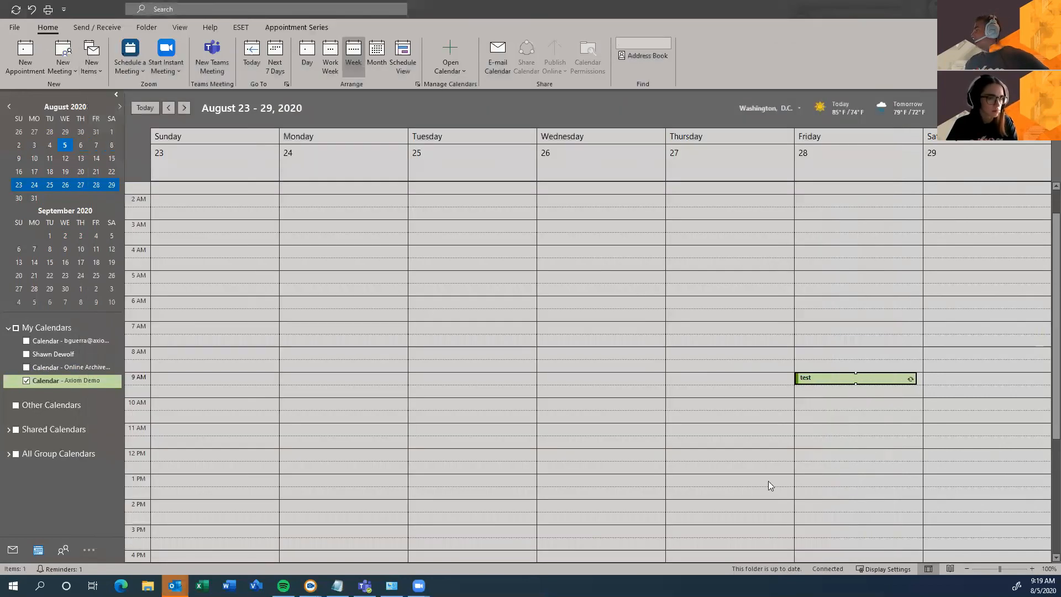
# - Open just the Friday, August 28 occurrence of the recurring test appointment and place the cursor in its notes area
pyautogui.doubleClick(855, 378)
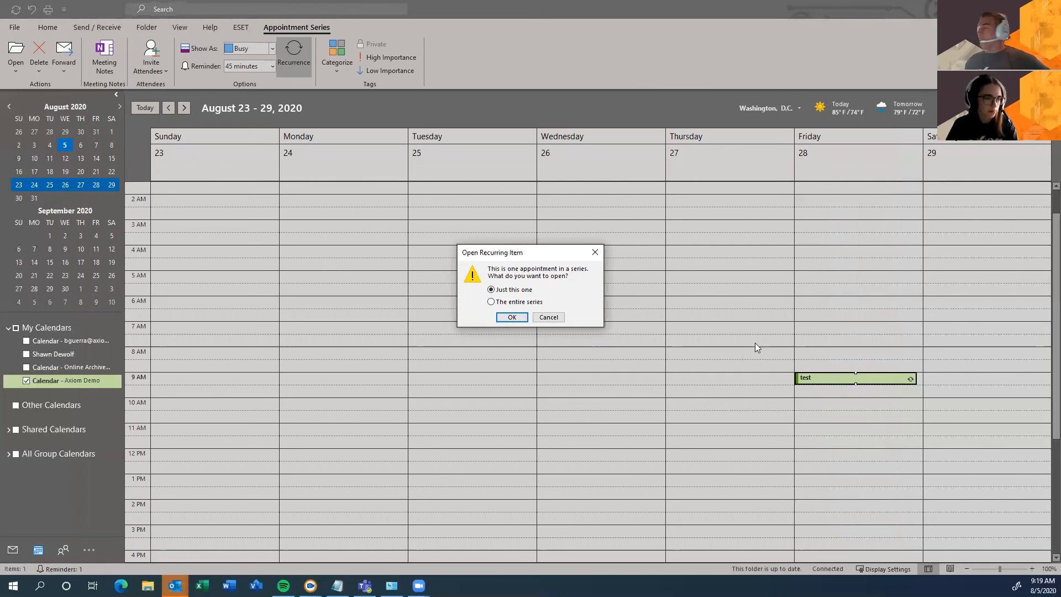
pyautogui.click(512, 317)
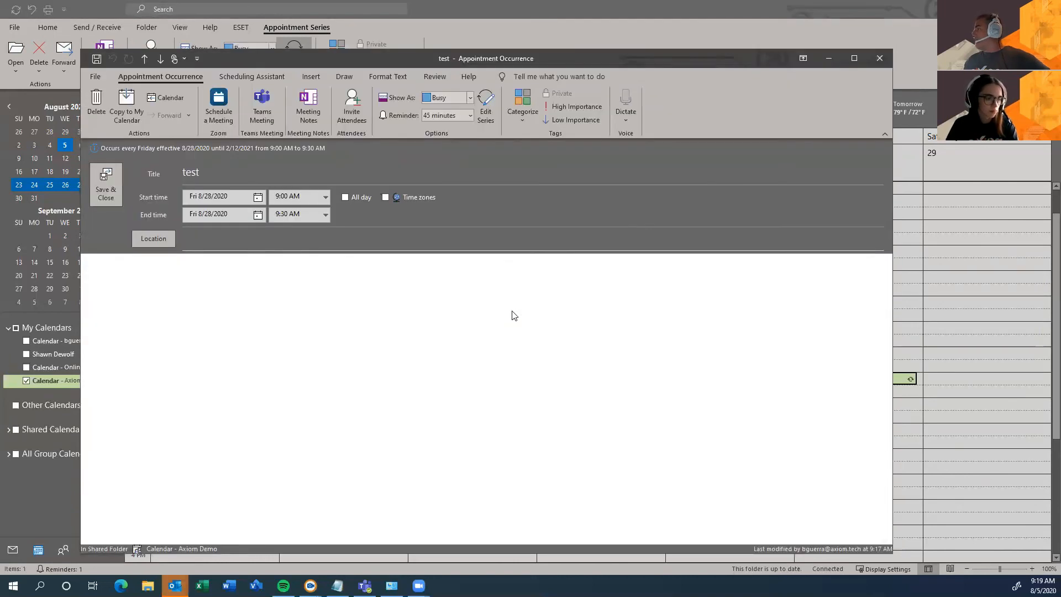
pyautogui.click(141, 285)
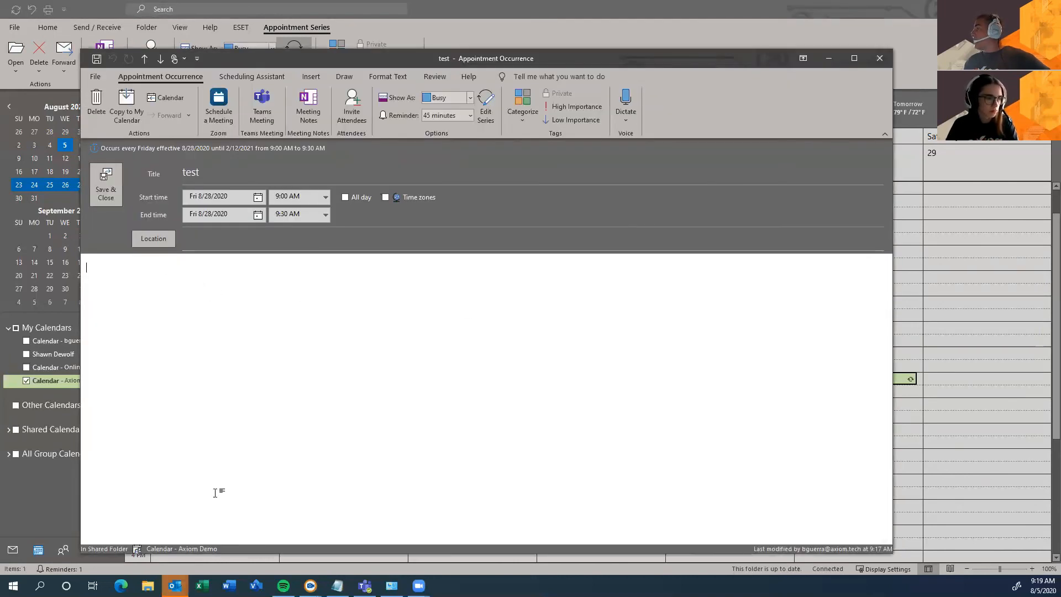